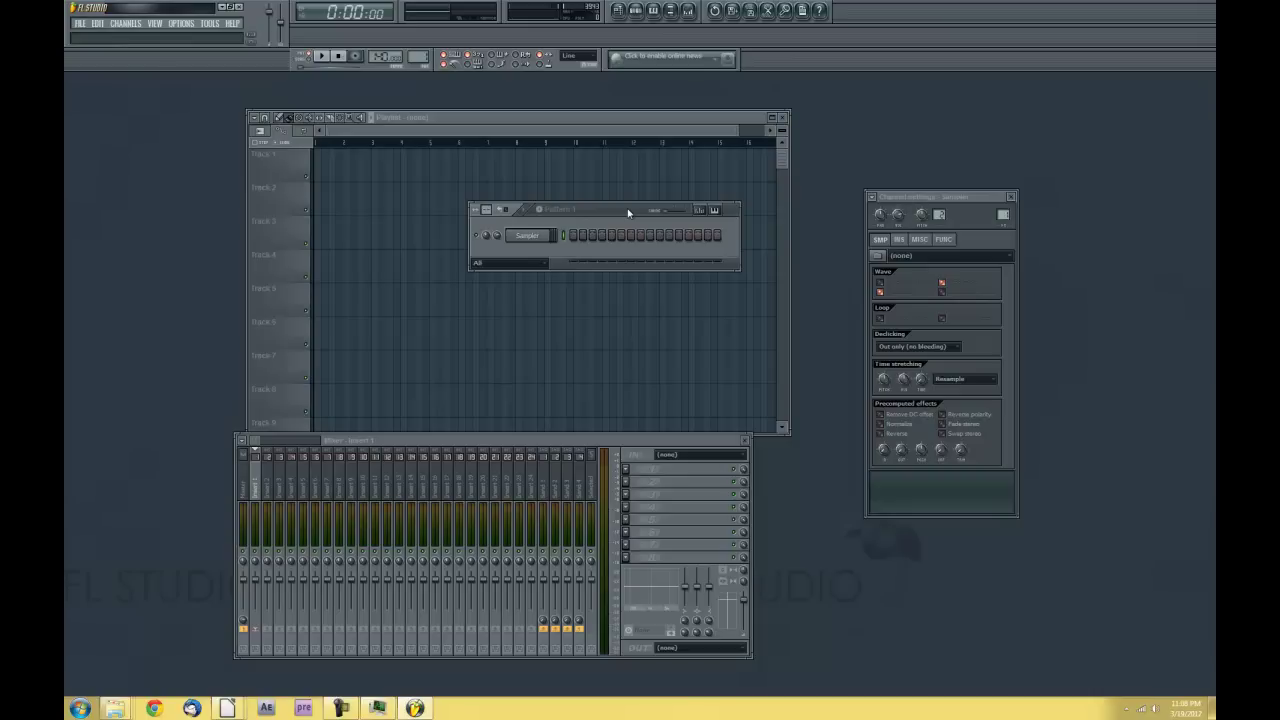
Step: Place the New VSTs download folder and the E: drive VstPlugins folder side by side
{"action": "mouse_move", "coordinate": [115, 708]}
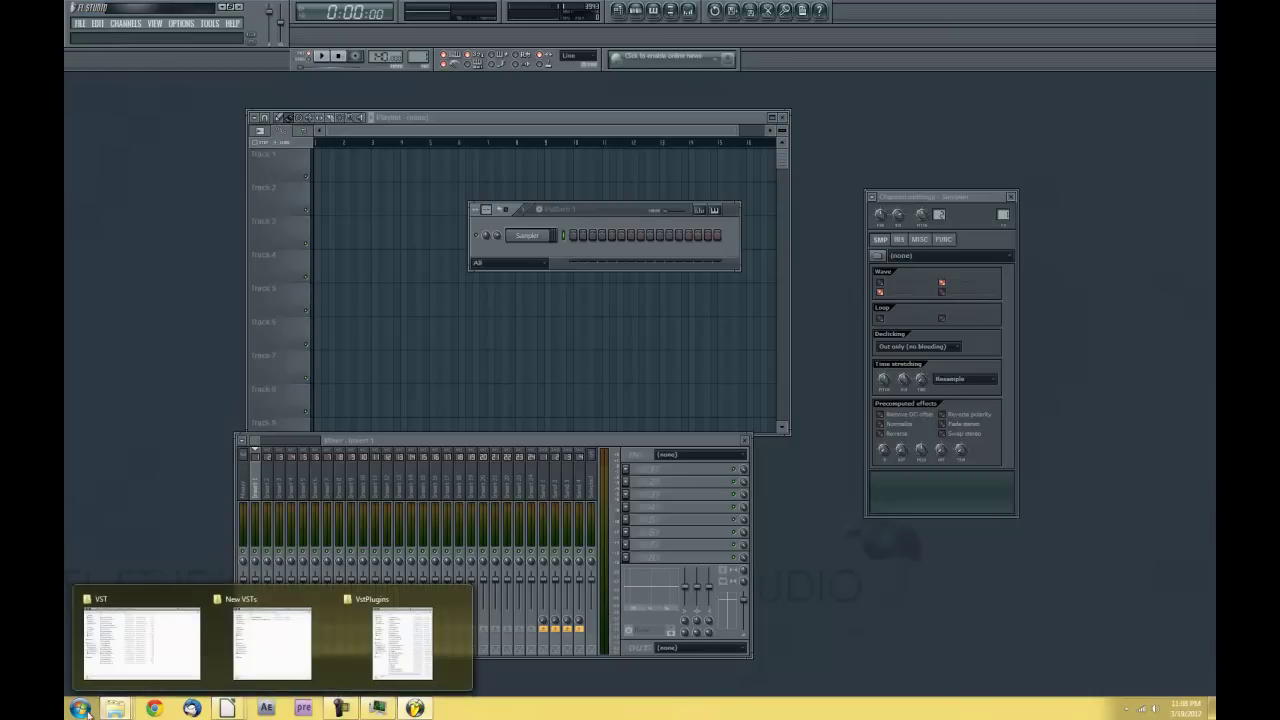
{"action": "left_click", "coordinate": [260, 684]}
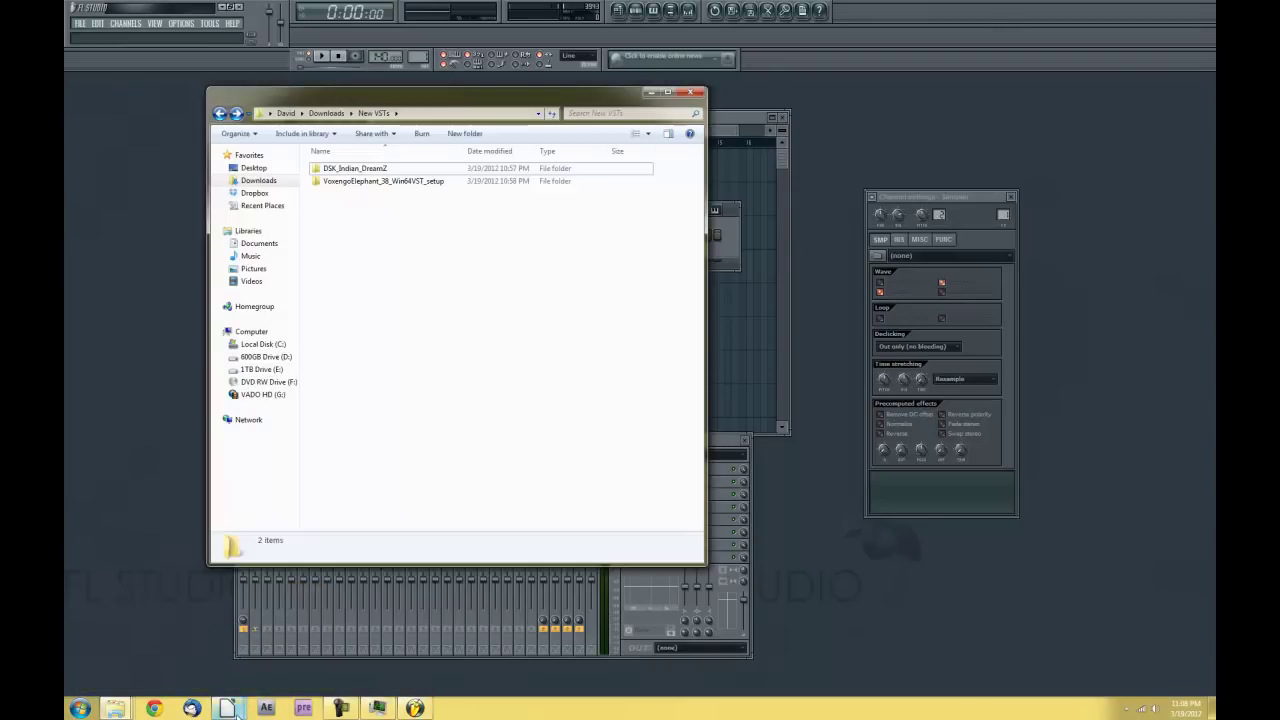
{"action": "left_click_drag", "start_coordinate": [503, 103], "coordinate": [634, 115]}
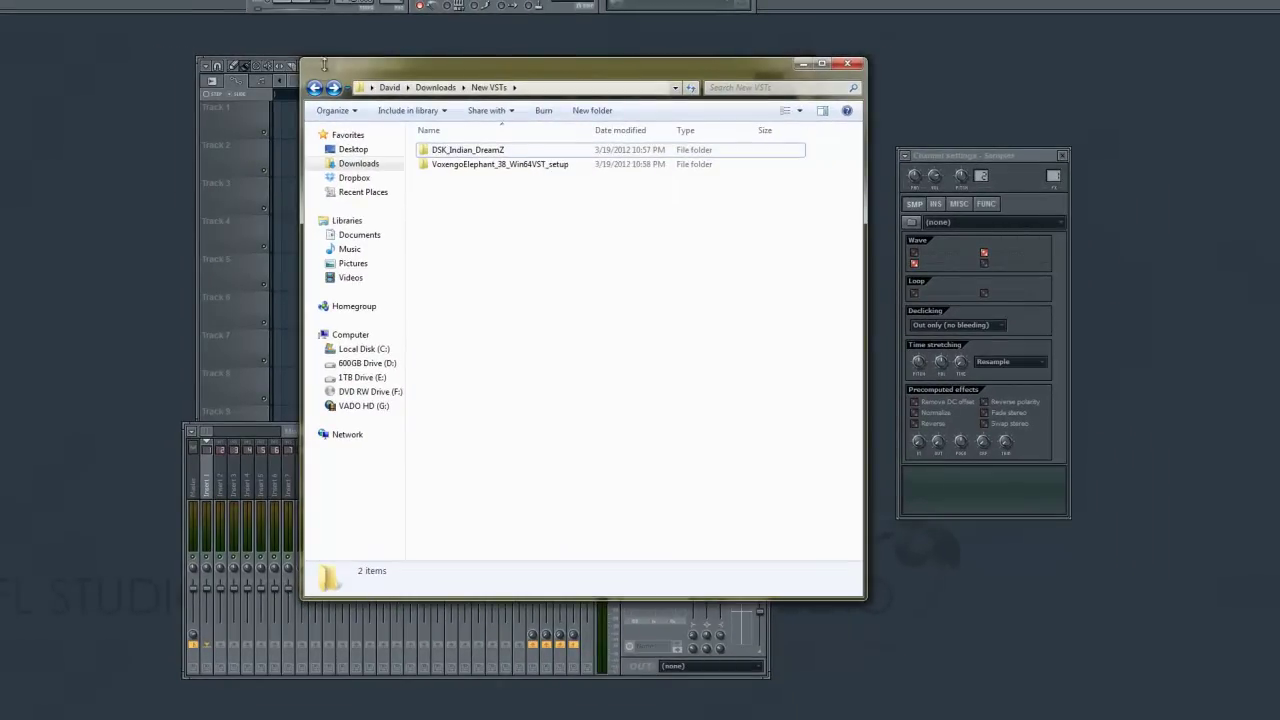
{"action": "left_click_drag", "start_coordinate": [627, 73], "coordinate": [406, 64]}
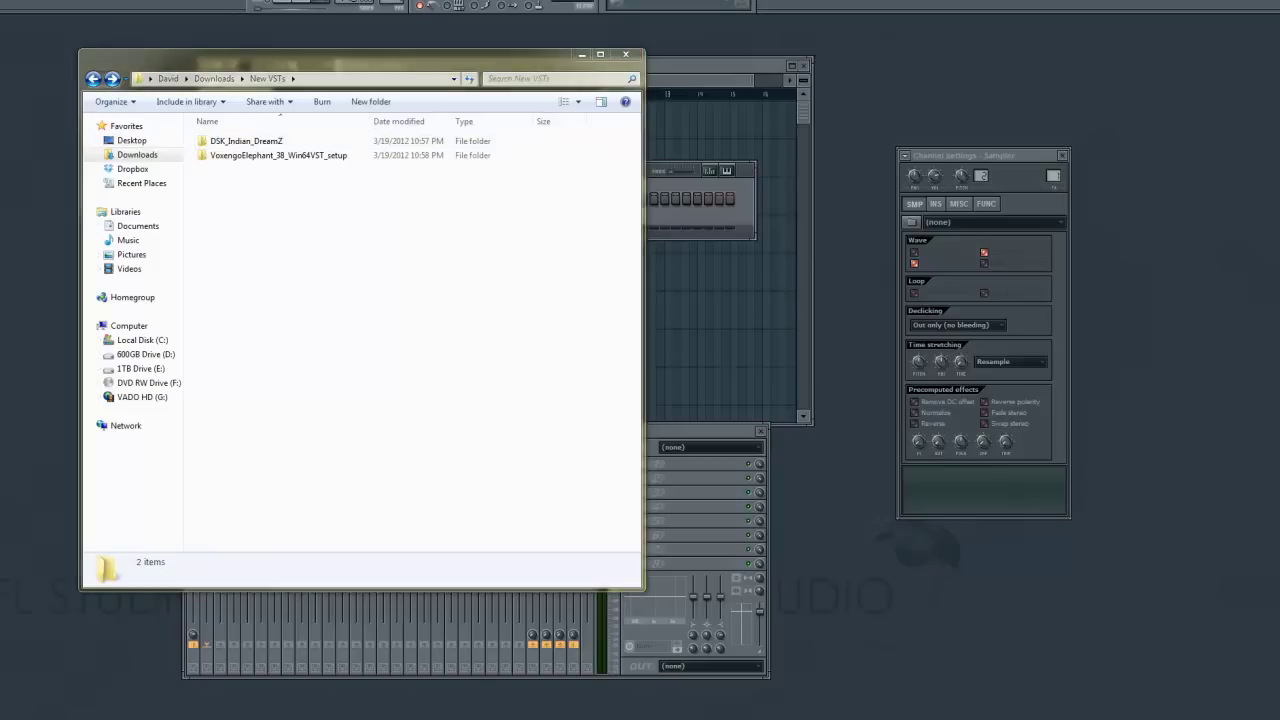
{"action": "left_click", "coordinate": [385, 658]}
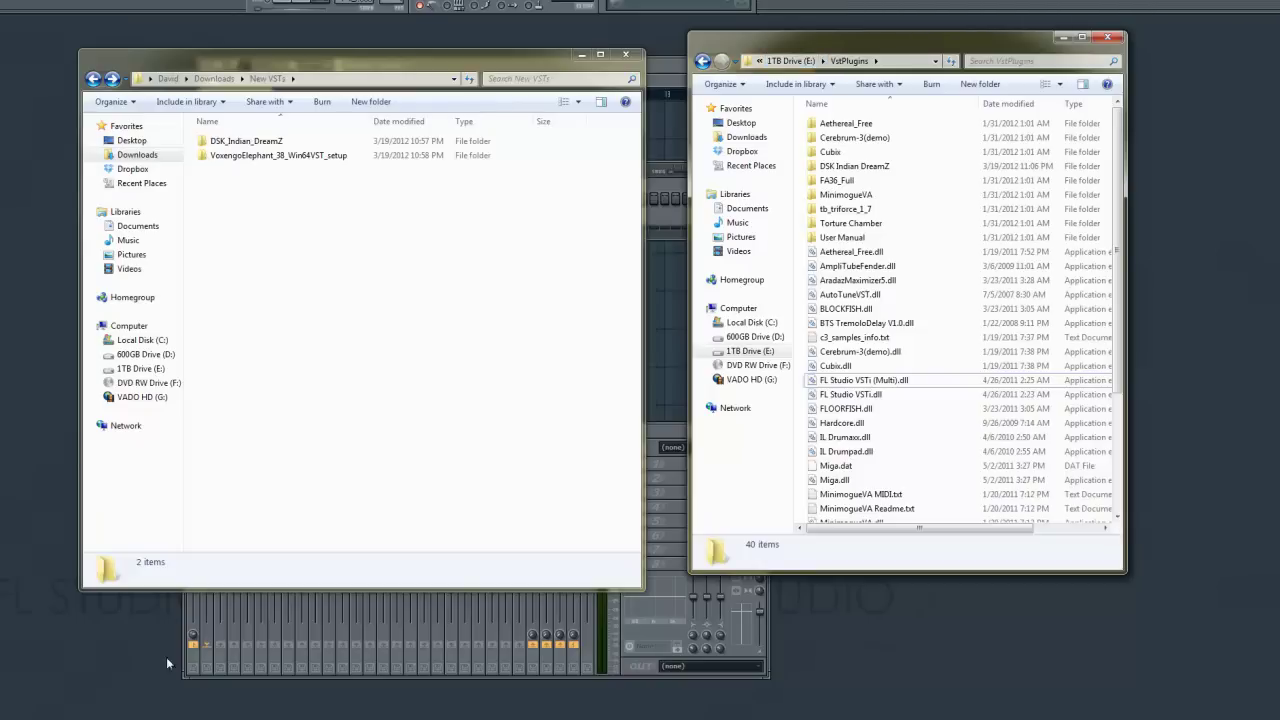
Step: Navigate the third Explorer window to FL Studio 10 > Plugins > VST, listing 24 files
{"action": "key", "text": "alt+Tab"}
{"action": "key", "text": "Tab"}
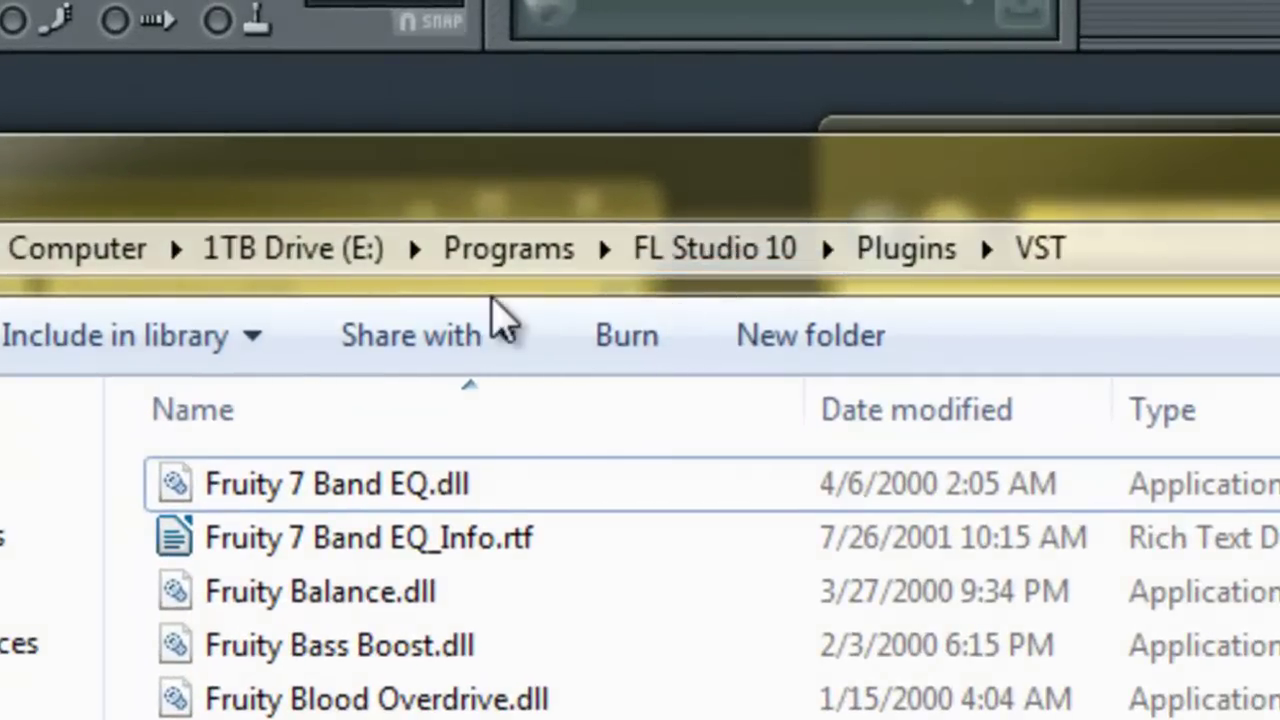
{"action": "left_click", "coordinate": [660, 255]}
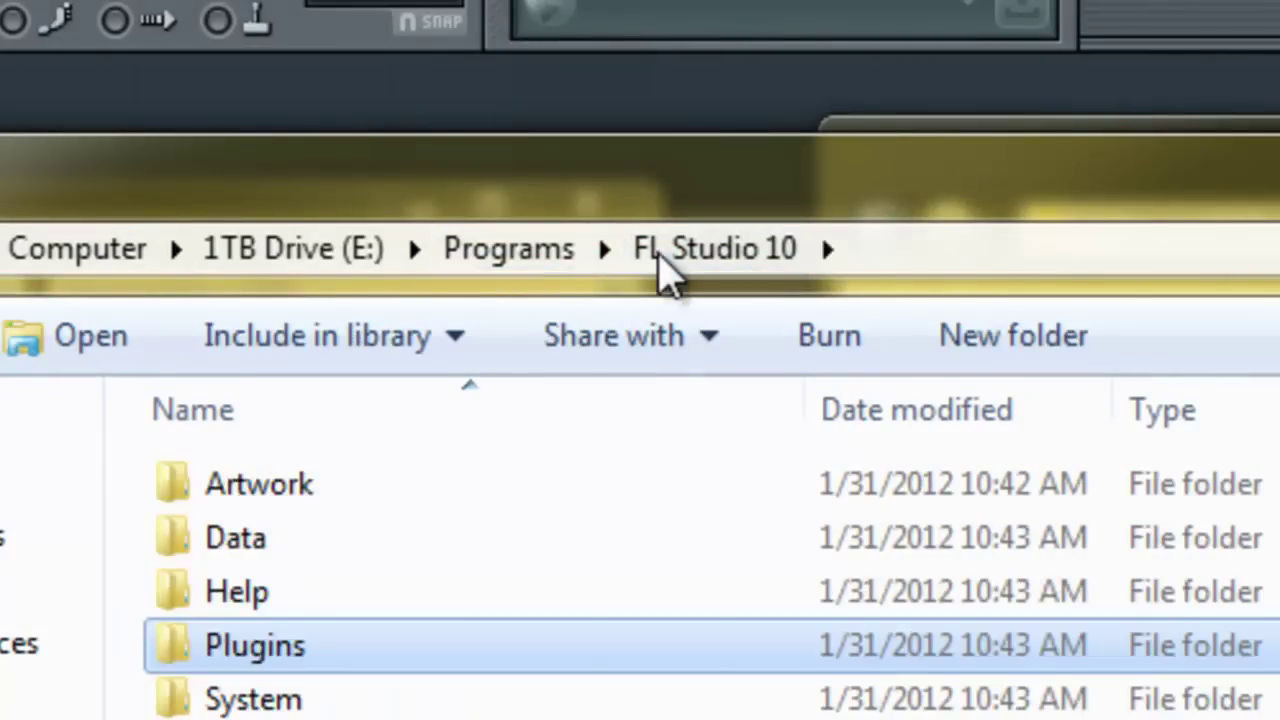
{"action": "double_click", "coordinate": [320, 663]}
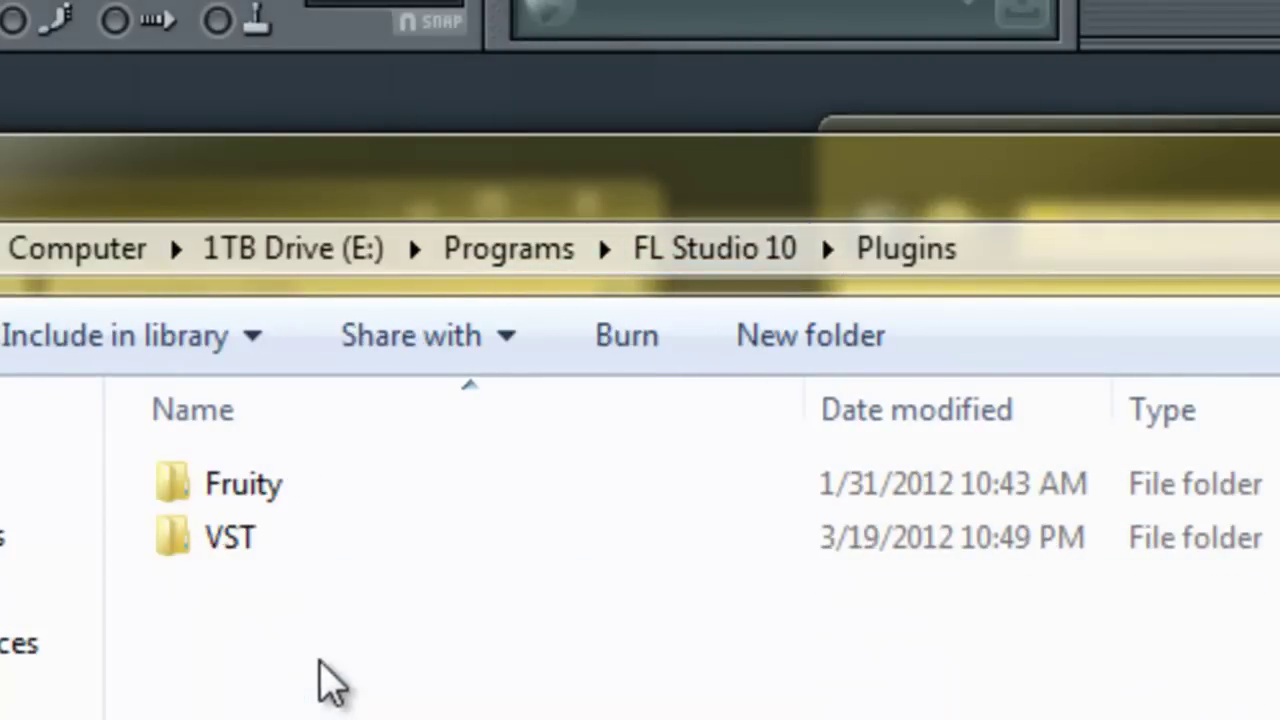
{"action": "left_click", "coordinate": [285, 544]}
{"action": "double_click", "coordinate": [318, 535]}
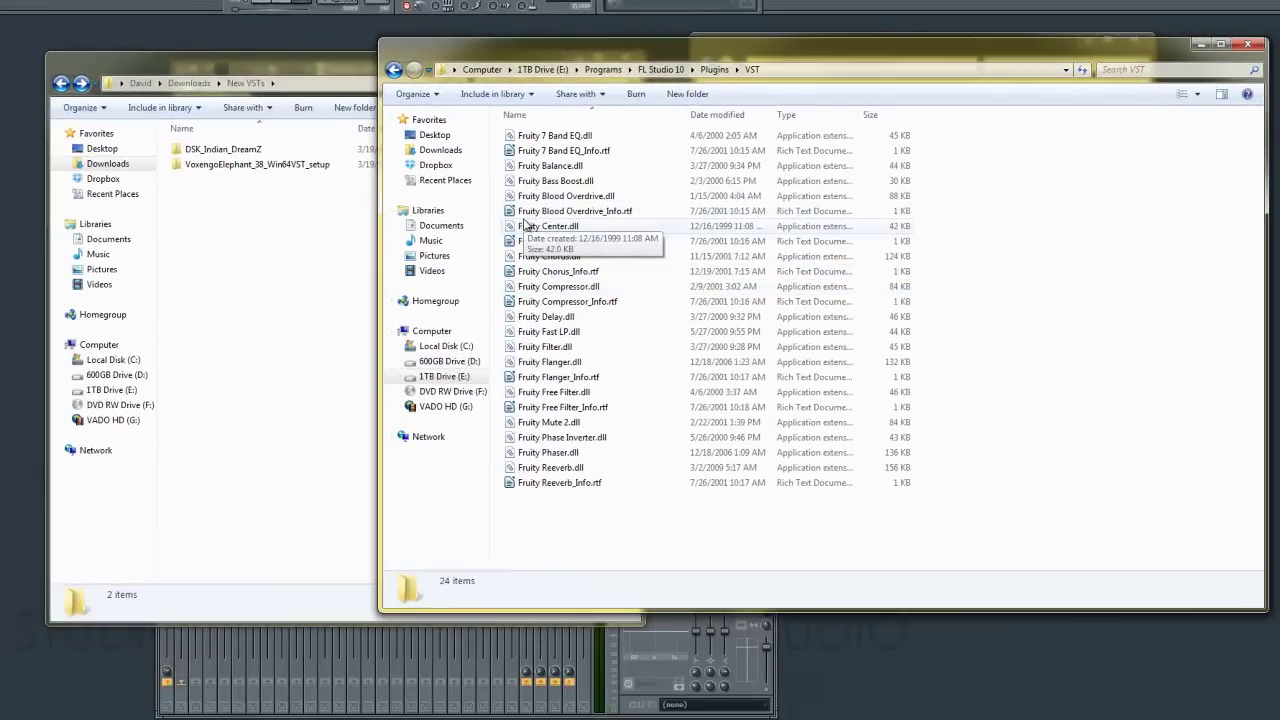
Step: Copy DSK Indian DreamZ.dll from its New VSTs subfolder into VstPlugins
{"action": "left_click", "coordinate": [1195, 46]}
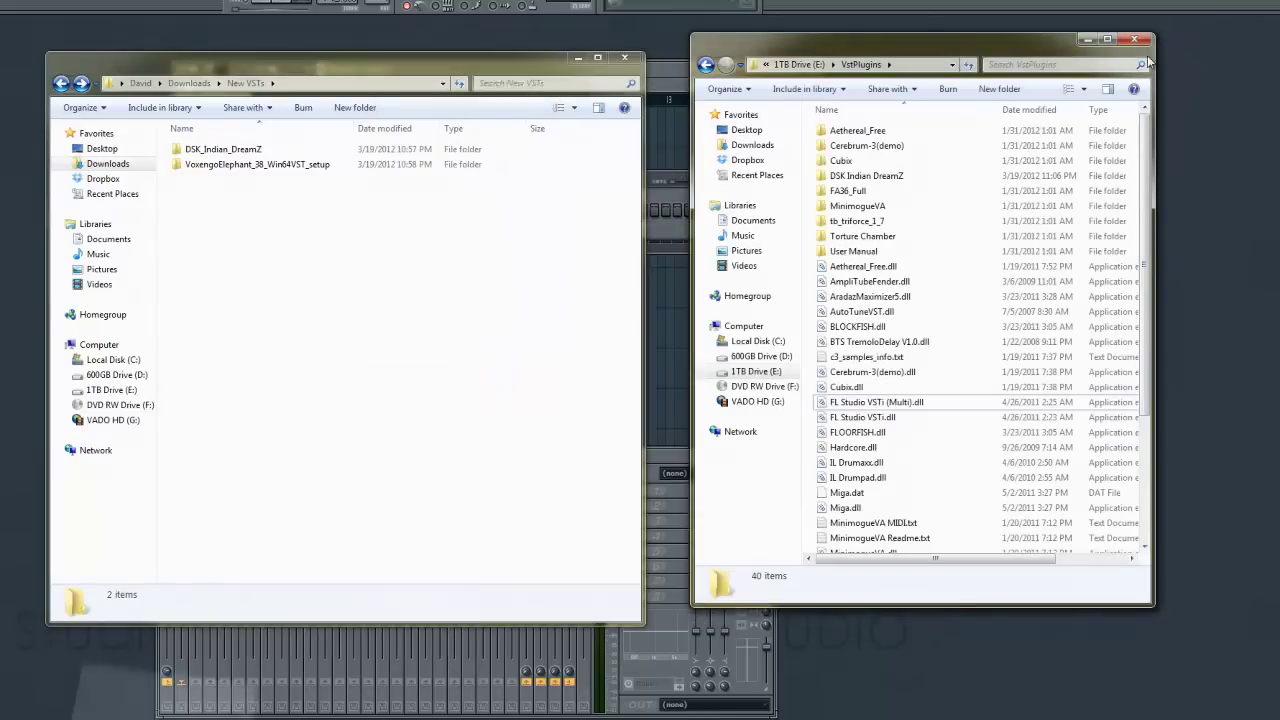
{"action": "left_click_drag", "start_coordinate": [937, 43], "coordinate": [907, 55]}
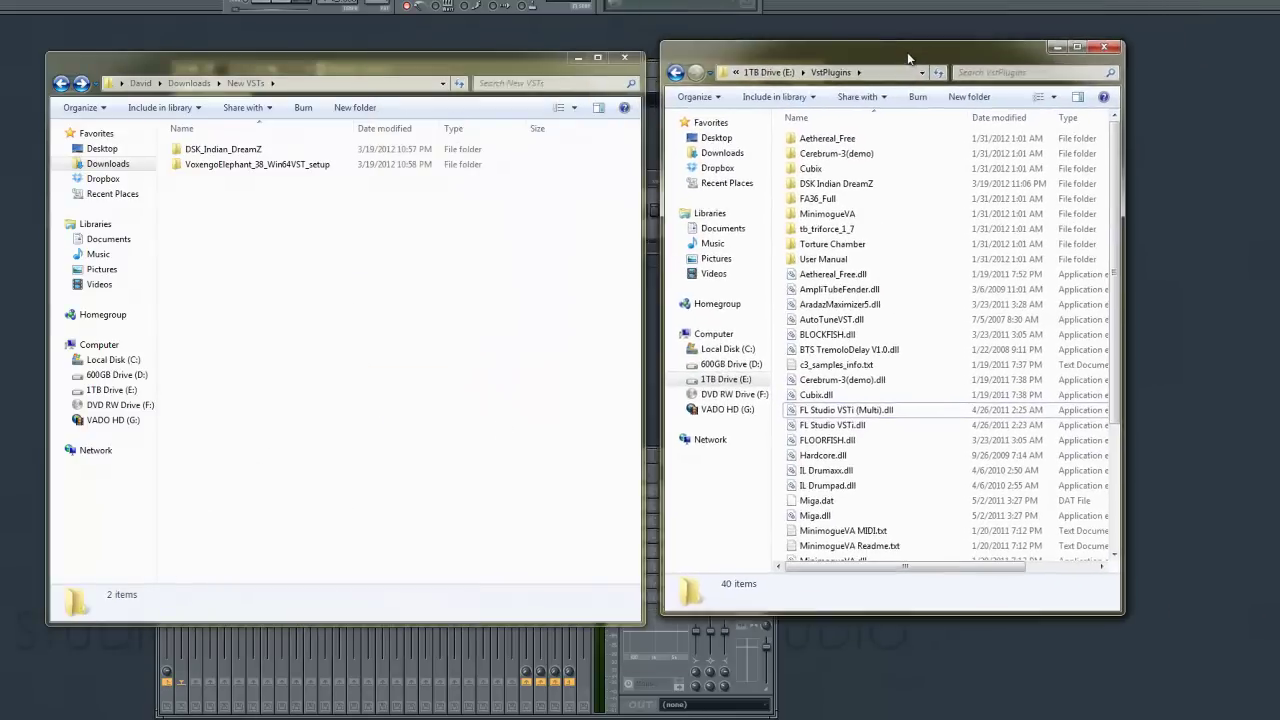
{"action": "double_click", "coordinate": [241, 153]}
{"action": "double_click", "coordinate": [243, 152]}
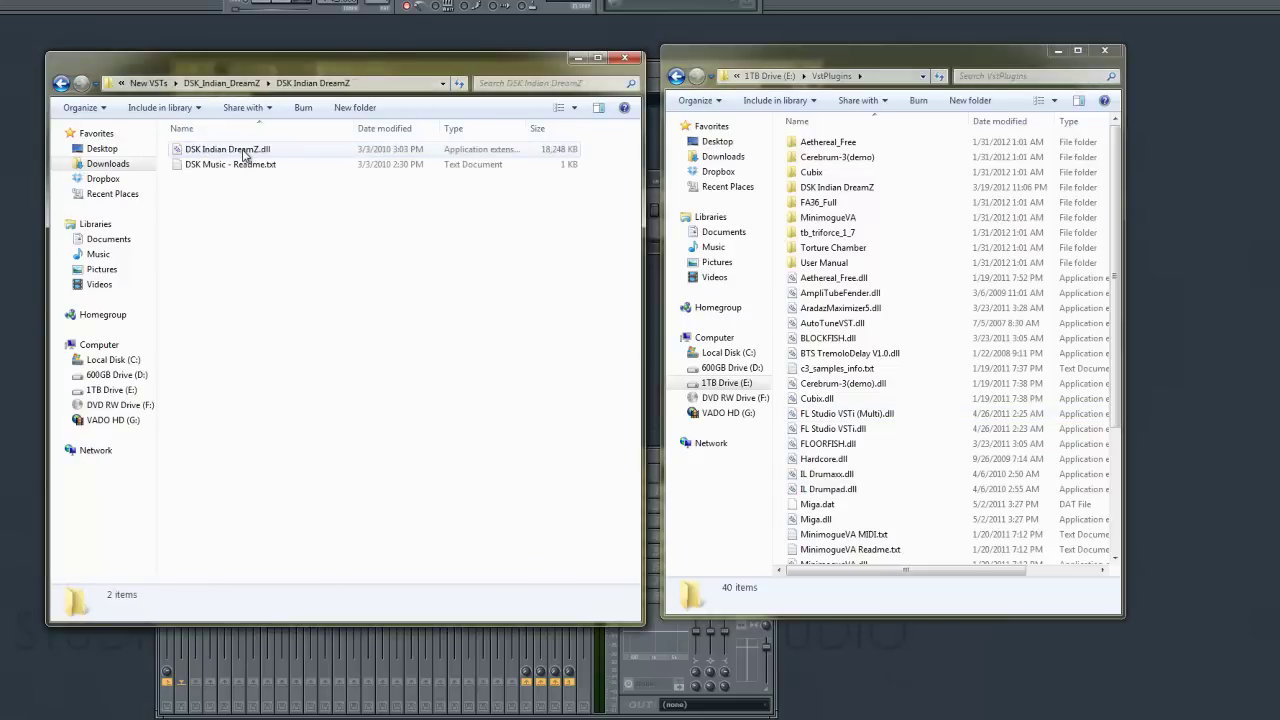
{"action": "left_click_drag", "start_coordinate": [238, 152], "coordinate": [840, 348]}
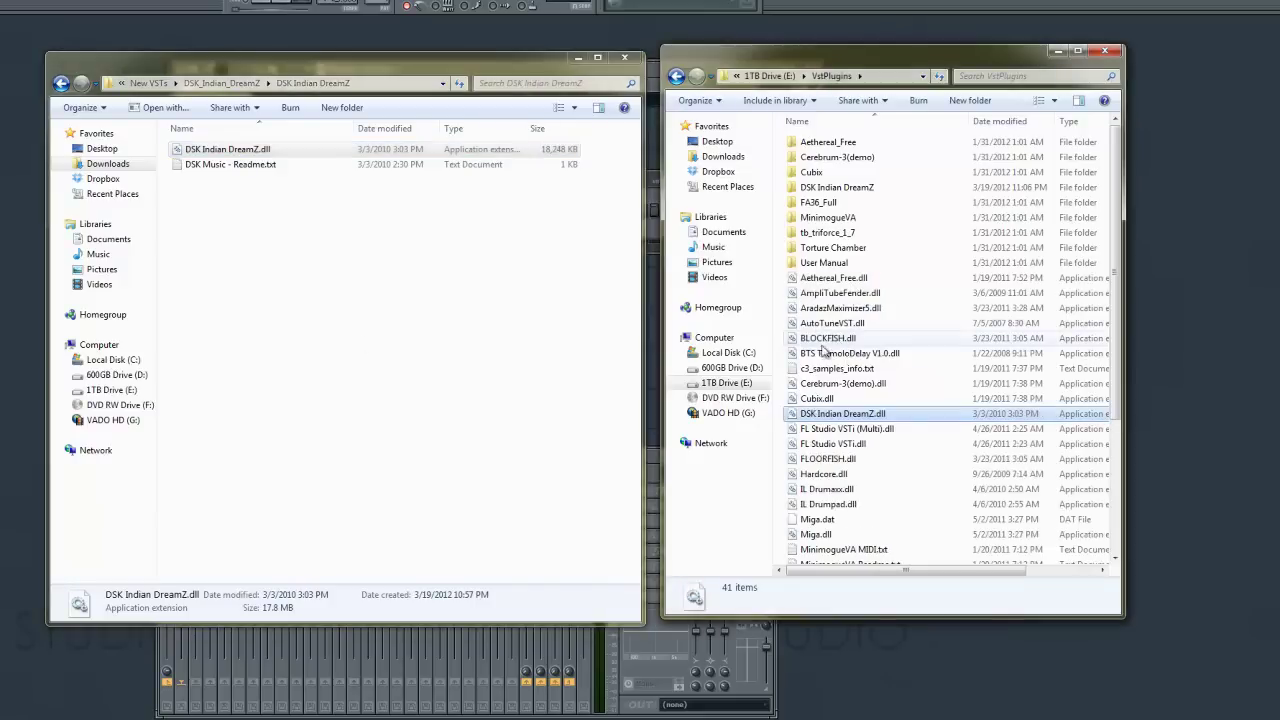
Step: Copy Elephant.dll from the VoxengoElephant_38_Win64VST_setup folder into VstPlugins
{"action": "left_click", "coordinate": [61, 83]}
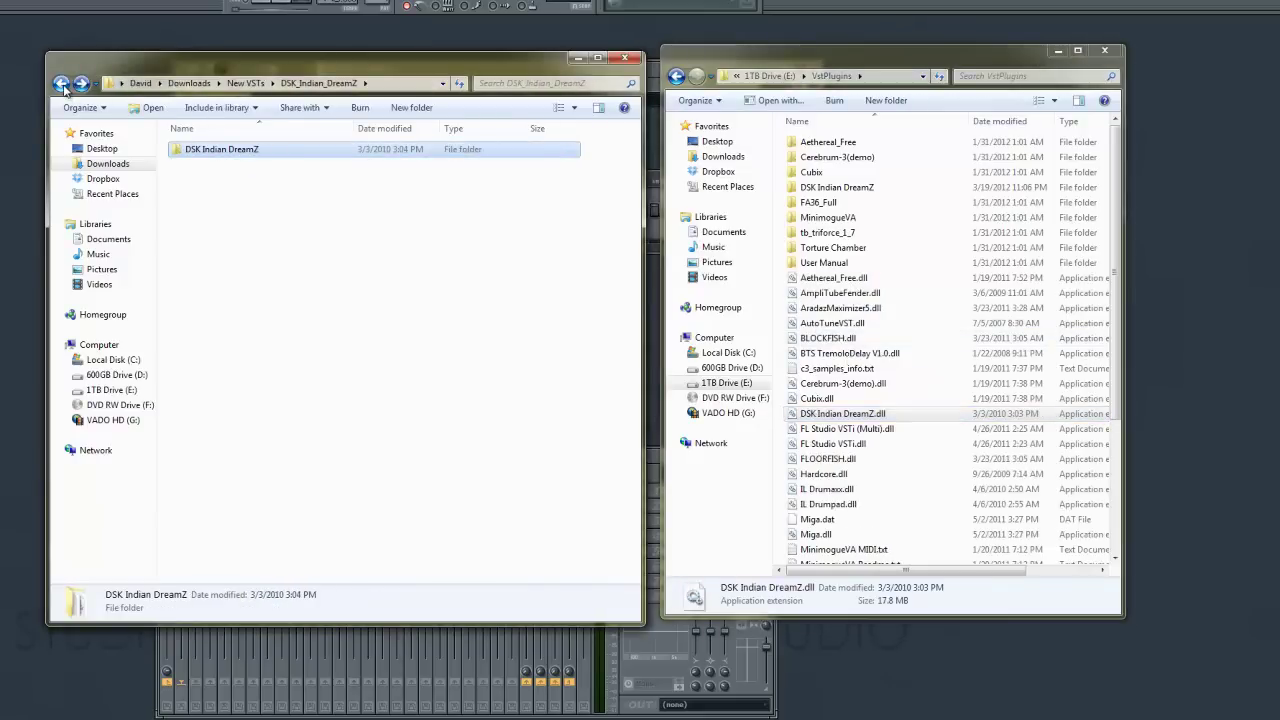
{"action": "left_click", "coordinate": [61, 83]}
{"action": "double_click", "coordinate": [190, 165]}
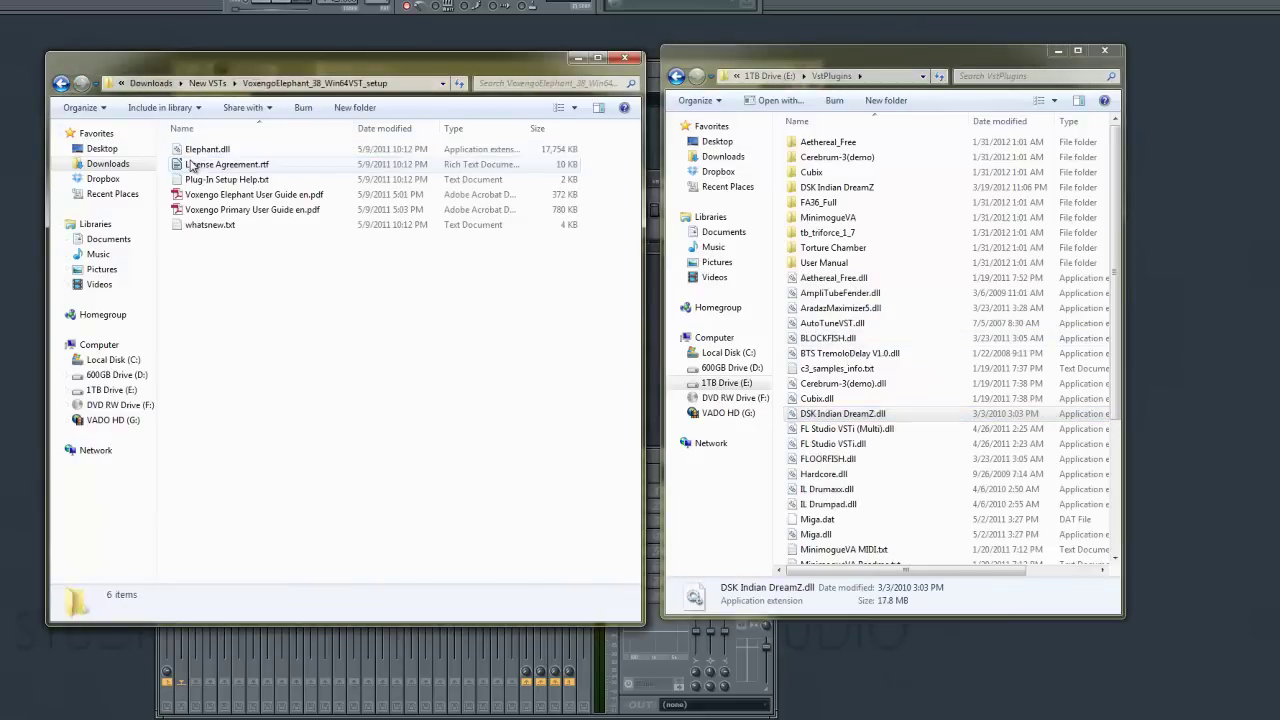
{"action": "left_click_drag", "start_coordinate": [226, 155], "coordinate": [835, 489]}
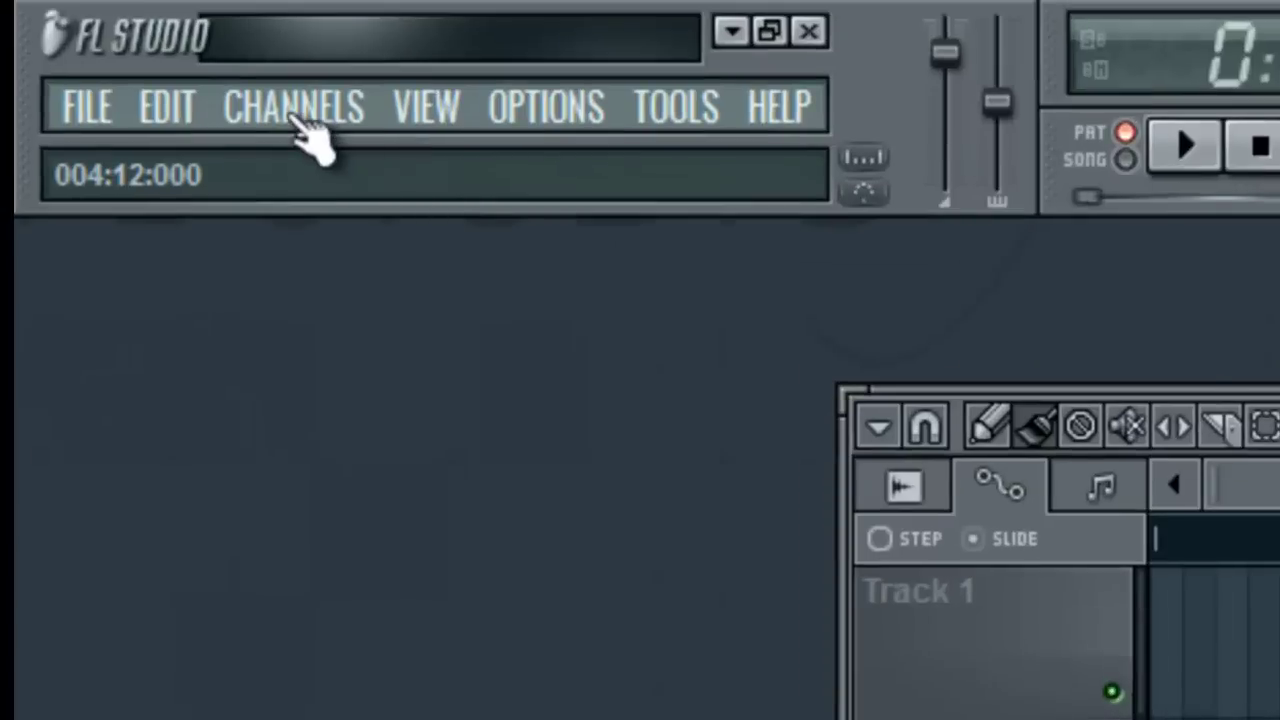
Step: Fast-scan the full generator plugin list so DSK Indian DreamZ and Elephant appear as VSTs
{"action": "left_click", "coordinate": [268, 90]}
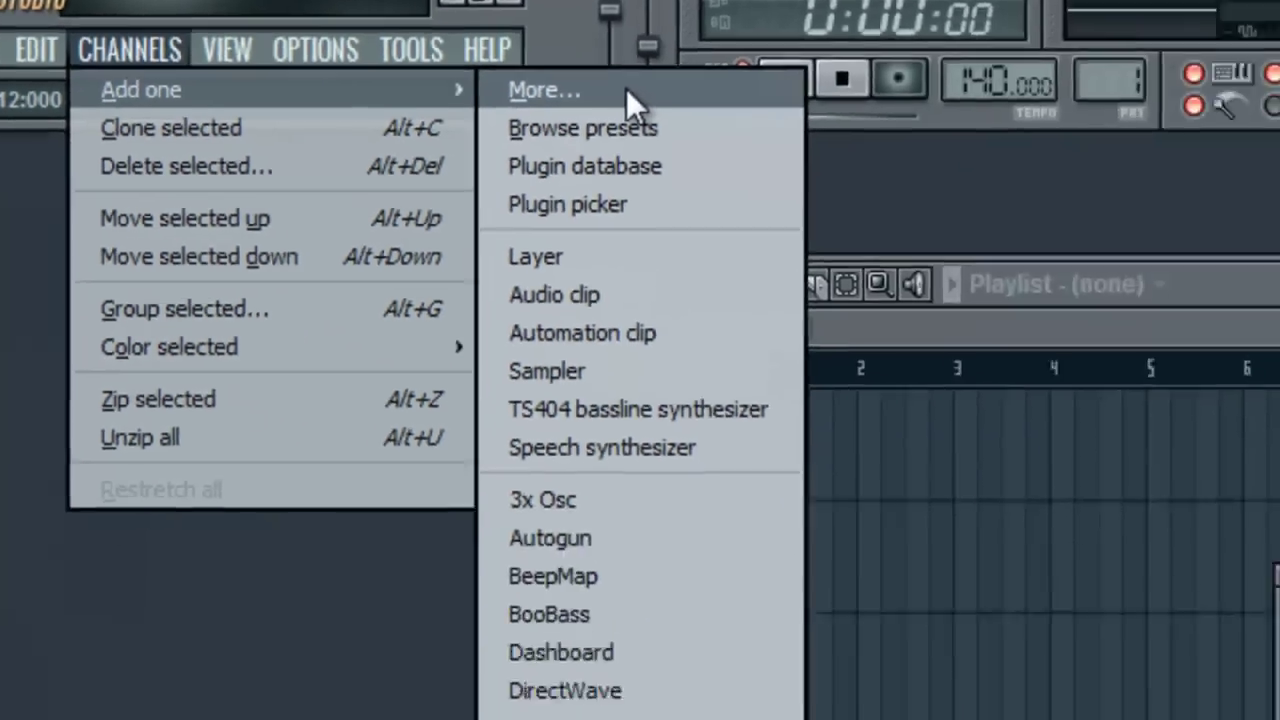
{"action": "left_click", "coordinate": [968, 164]}
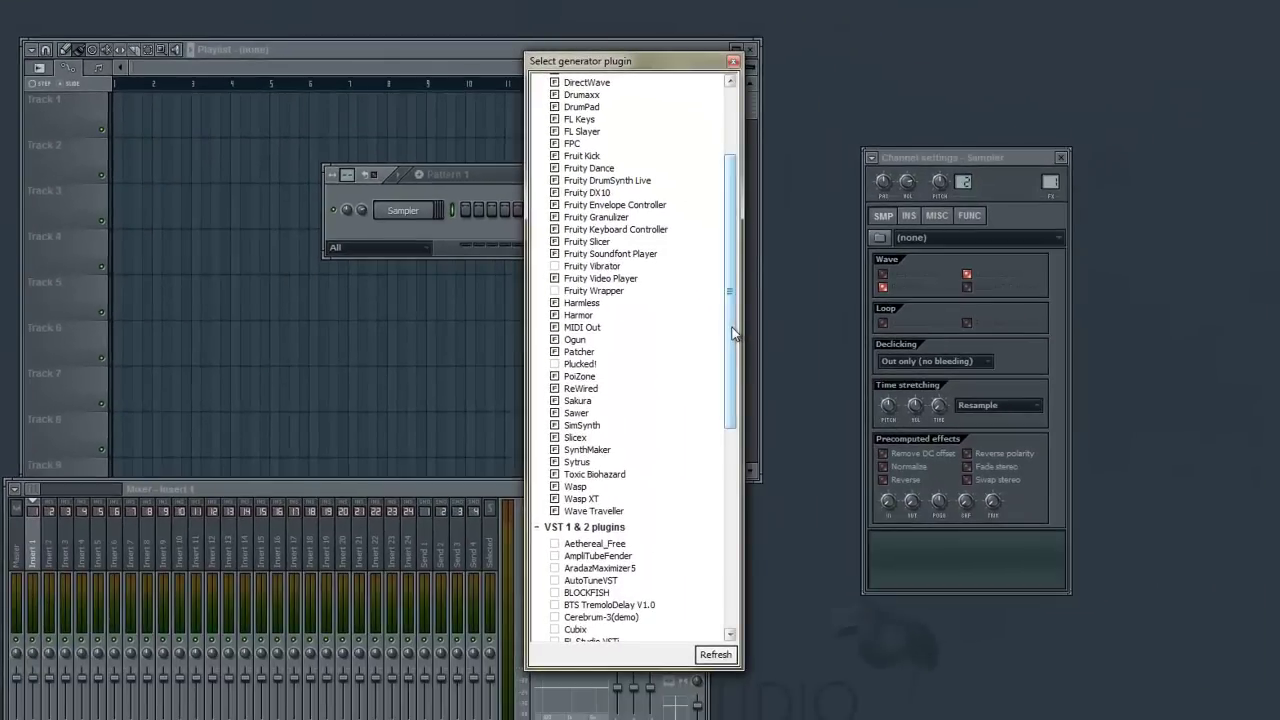
{"action": "left_click_drag", "start_coordinate": [733, 333], "coordinate": [715, 546]}
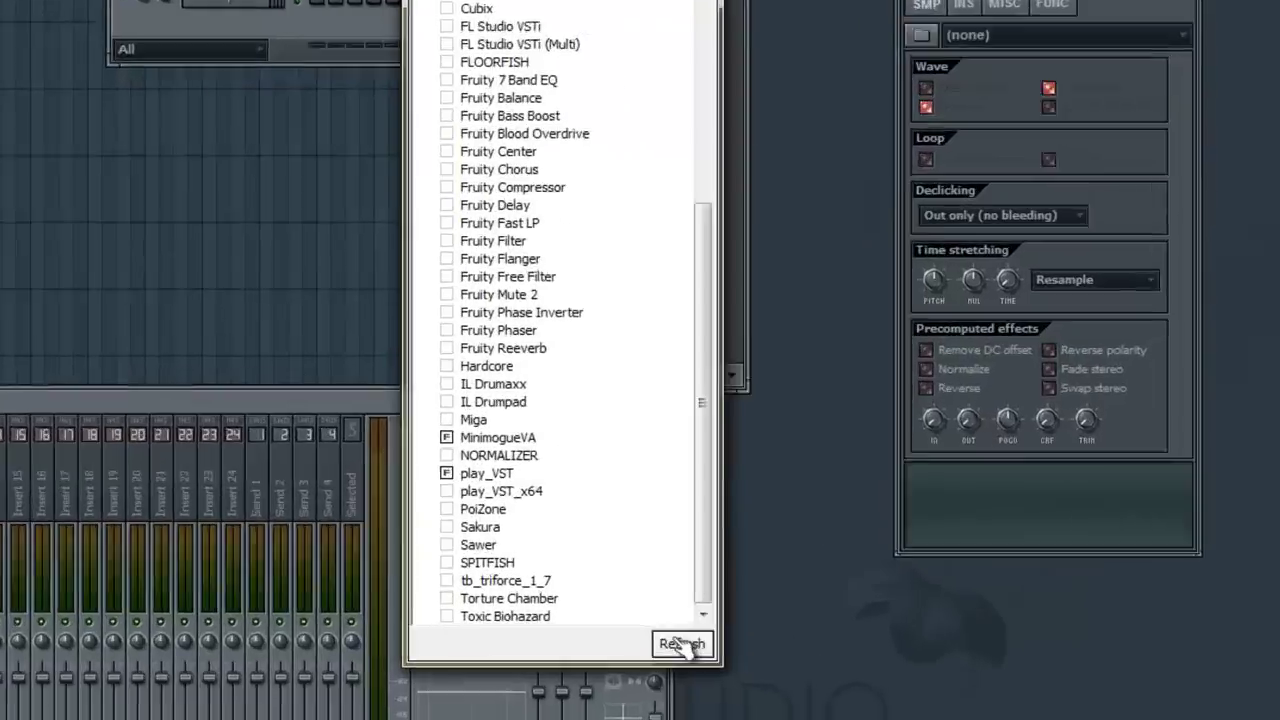
{"action": "left_click", "coordinate": [717, 655]}
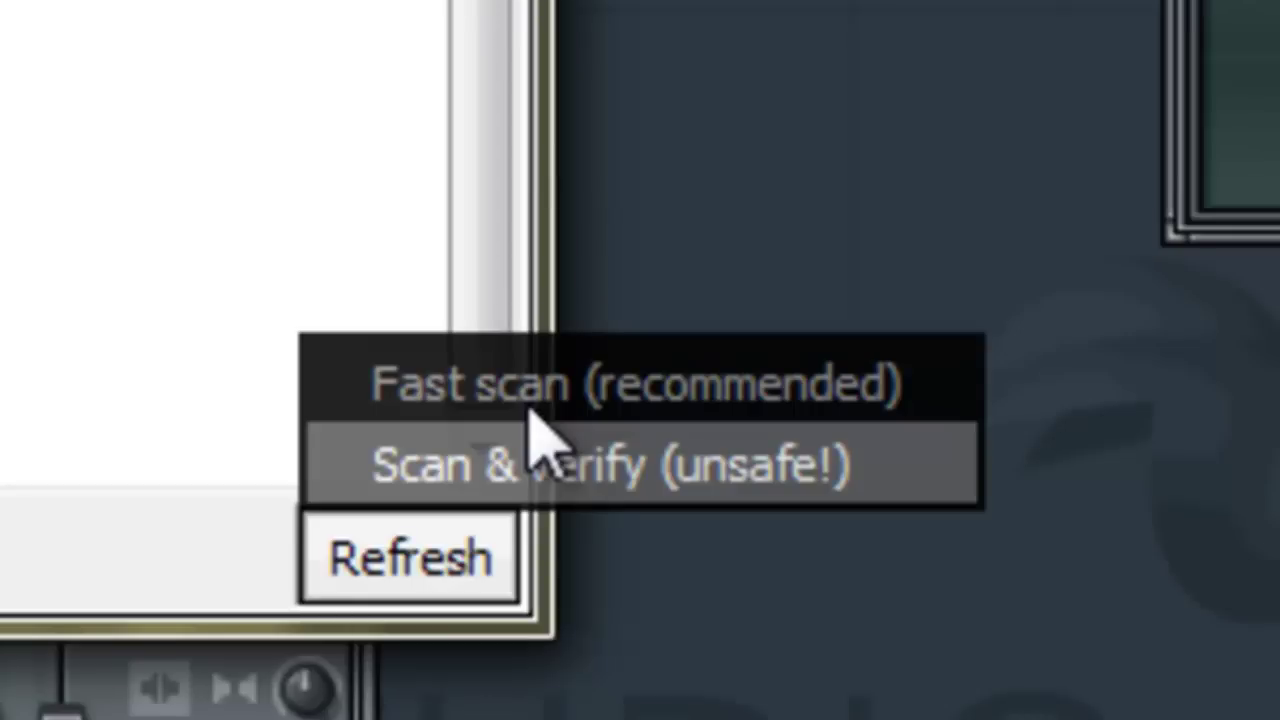
{"action": "left_click", "coordinate": [532, 425]}
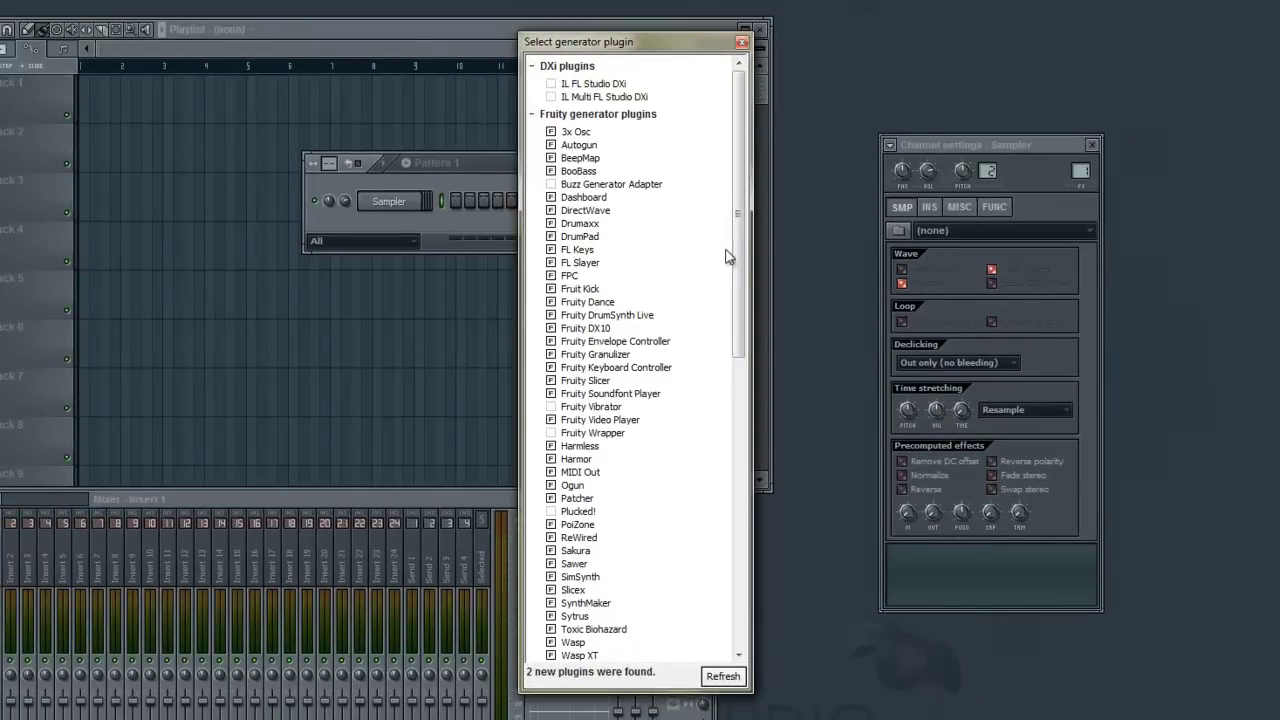
{"action": "left_click_drag", "start_coordinate": [738, 240], "coordinate": [737, 449]}
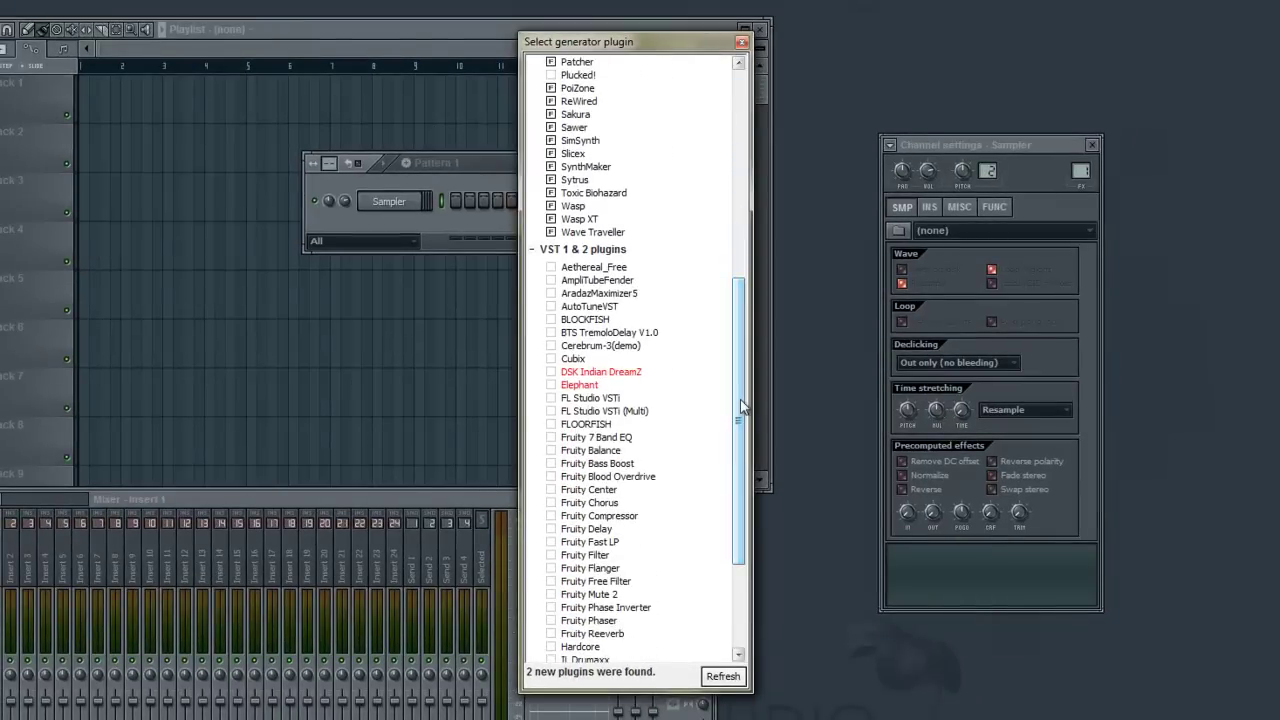
Step: Mark DSK Indian DreamZ as a favourite generator and add it as a channel beneath Sampler
{"action": "left_click", "coordinate": [551, 372]}
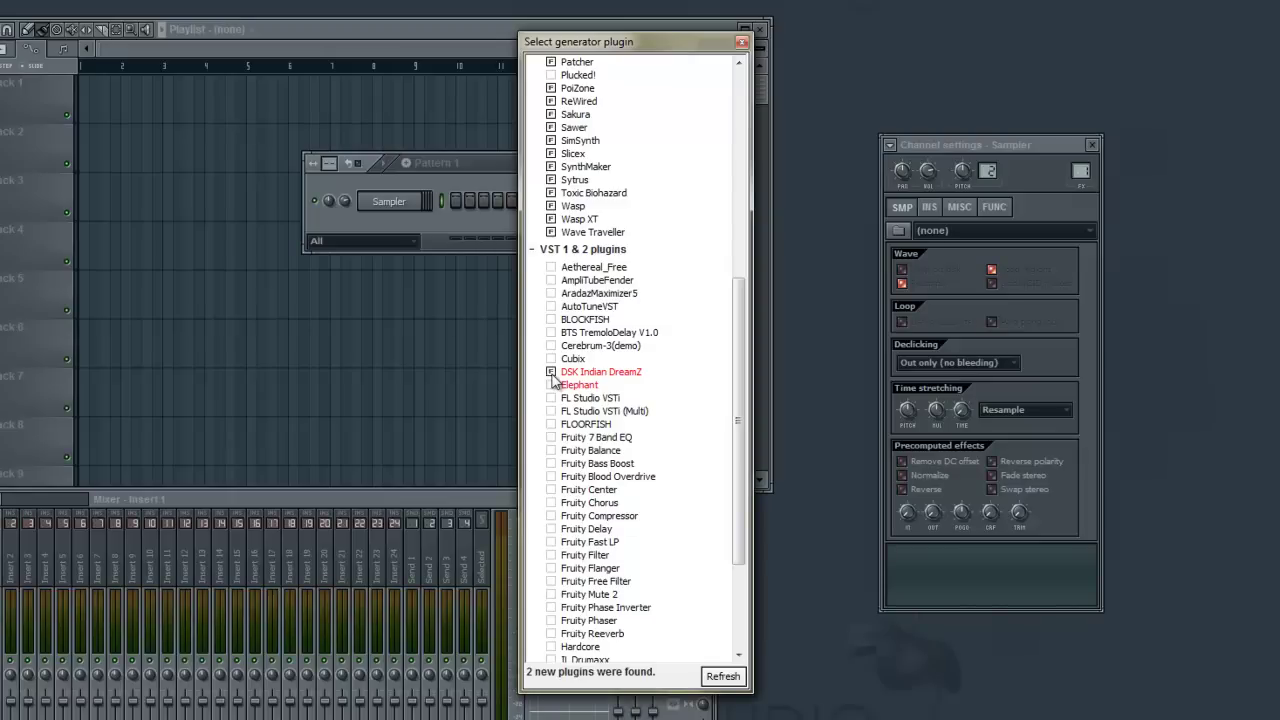
{"action": "left_click", "coordinate": [618, 373]}
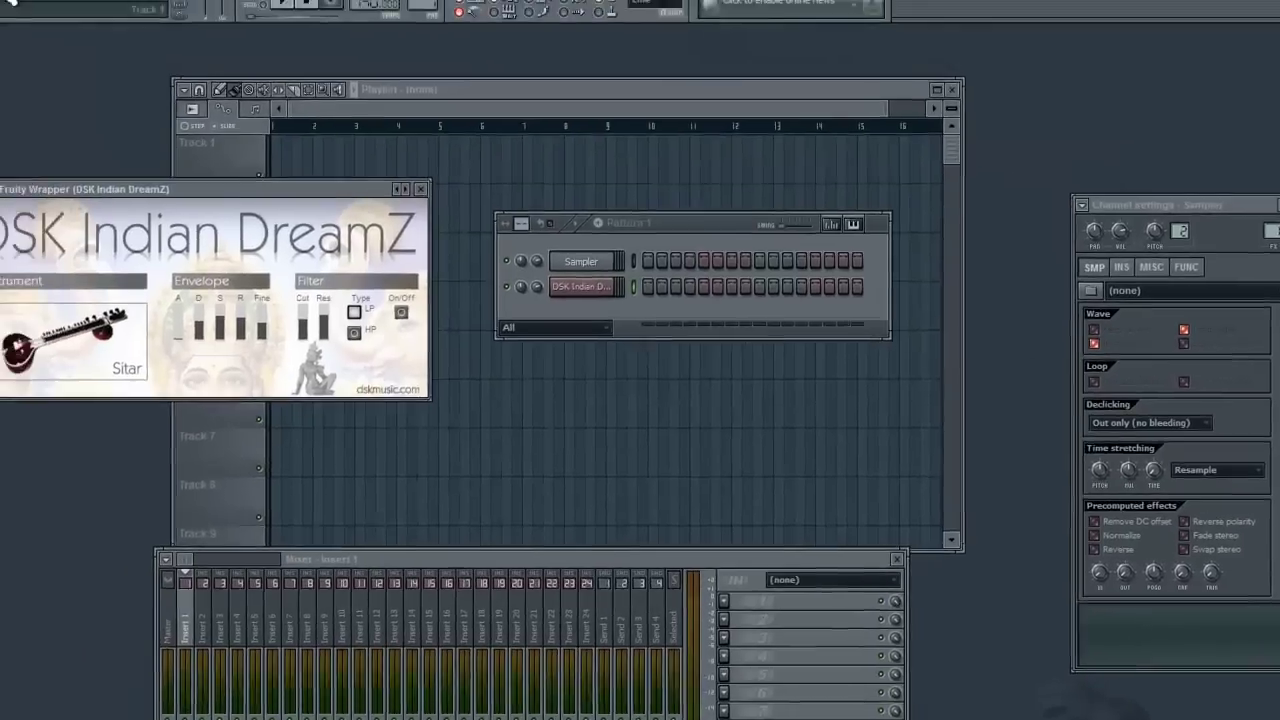
{"action": "left_click", "coordinate": [145, 34]}
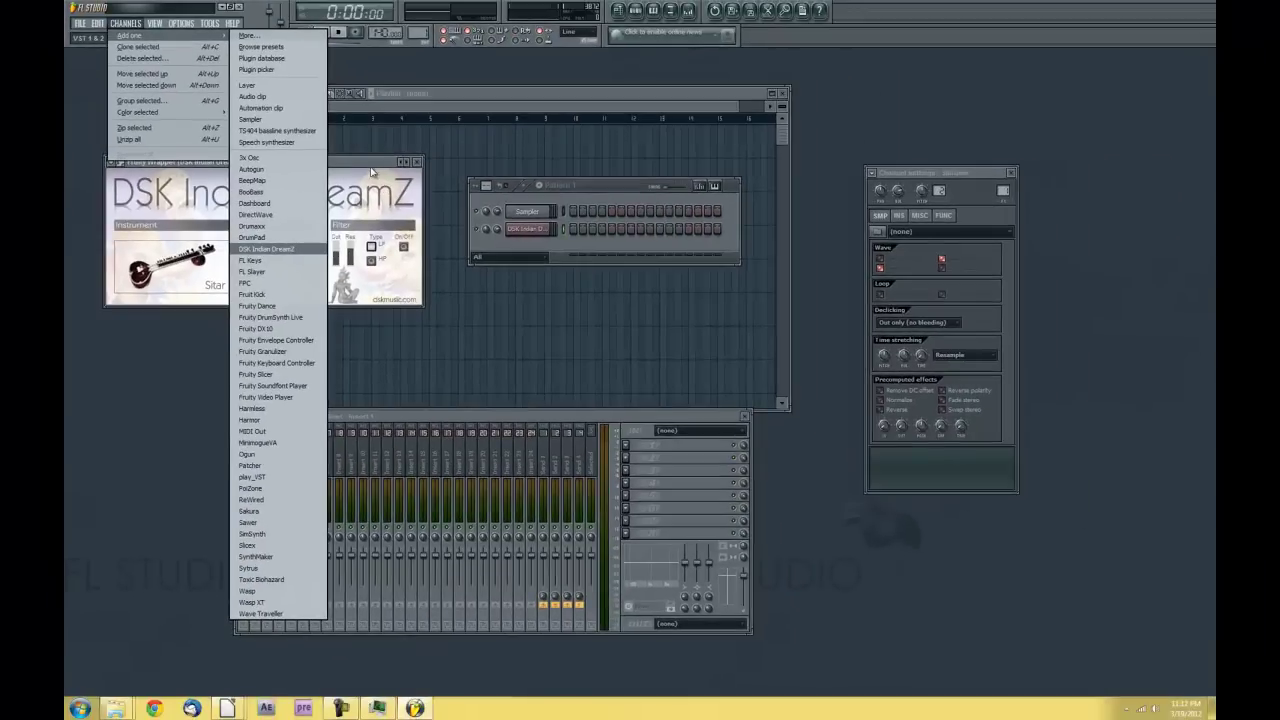
Step: Audition the DSK Indian DreamZ Sitar preset by playing notes on its channel keyboard
{"action": "left_click", "coordinate": [962, 0]}
{"action": "left_click_drag", "start_coordinate": [370, 166], "coordinate": [398, 176]}
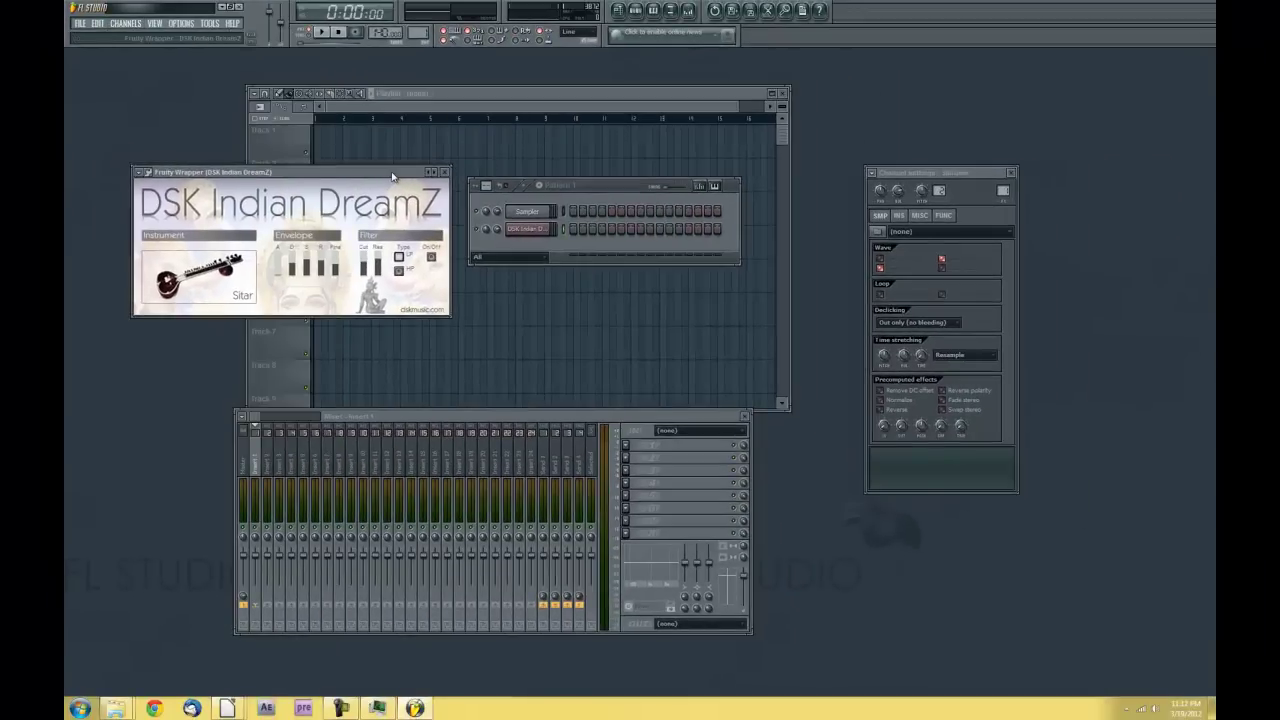
{"action": "left_click", "coordinate": [527, 229]}
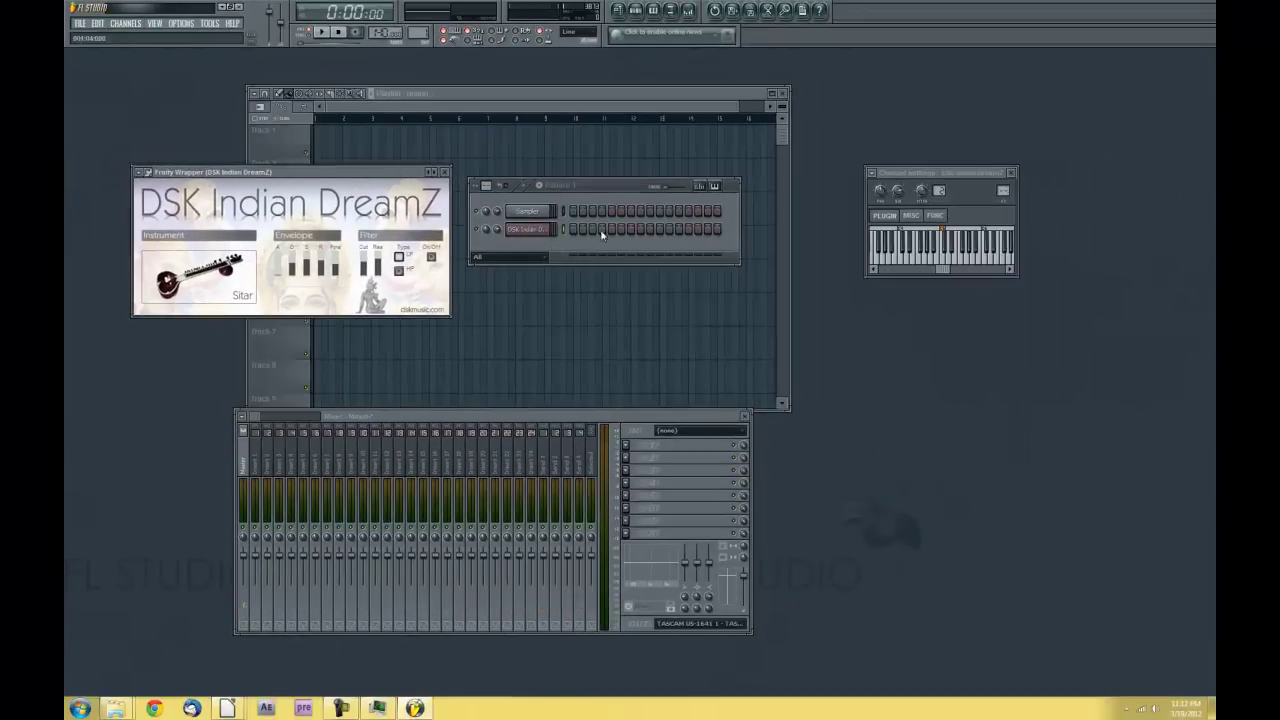
{"action": "left_click", "coordinate": [950, 260]}
{"action": "left_click", "coordinate": [958, 258]}
{"action": "left_click", "coordinate": [995, 258]}
{"action": "left_click", "coordinate": [978, 258]}
{"action": "left_click", "coordinate": [943, 258]}
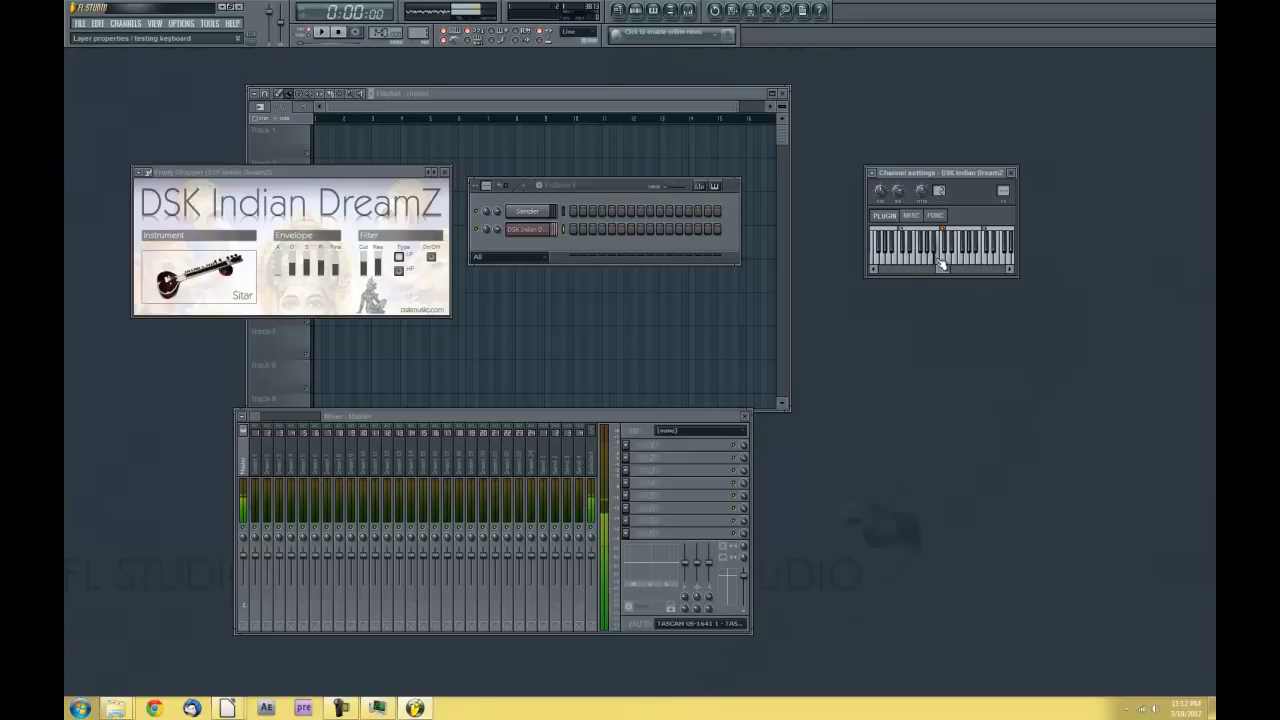
{"action": "left_click", "coordinate": [916, 260]}
Step: Step through the Sarod, Veena and Tar presets to settle on Tampura
{"action": "left_click", "coordinate": [437, 173]}
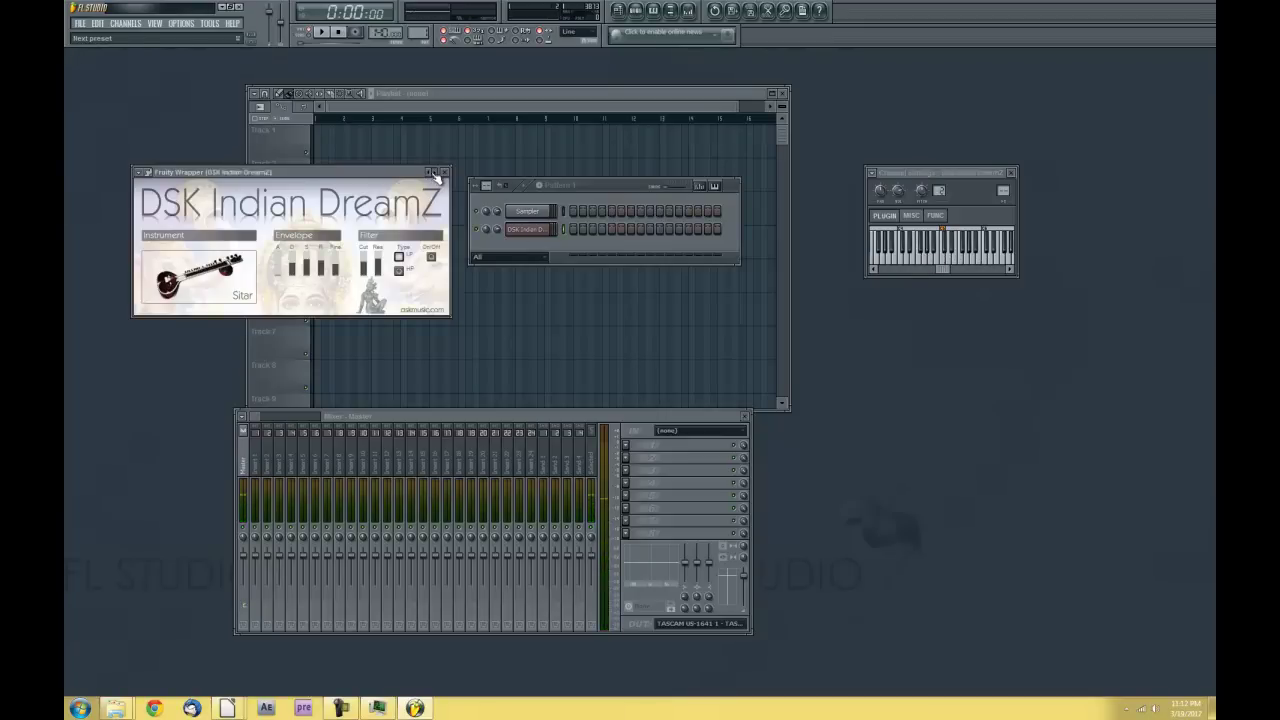
{"action": "left_click", "coordinate": [437, 173]}
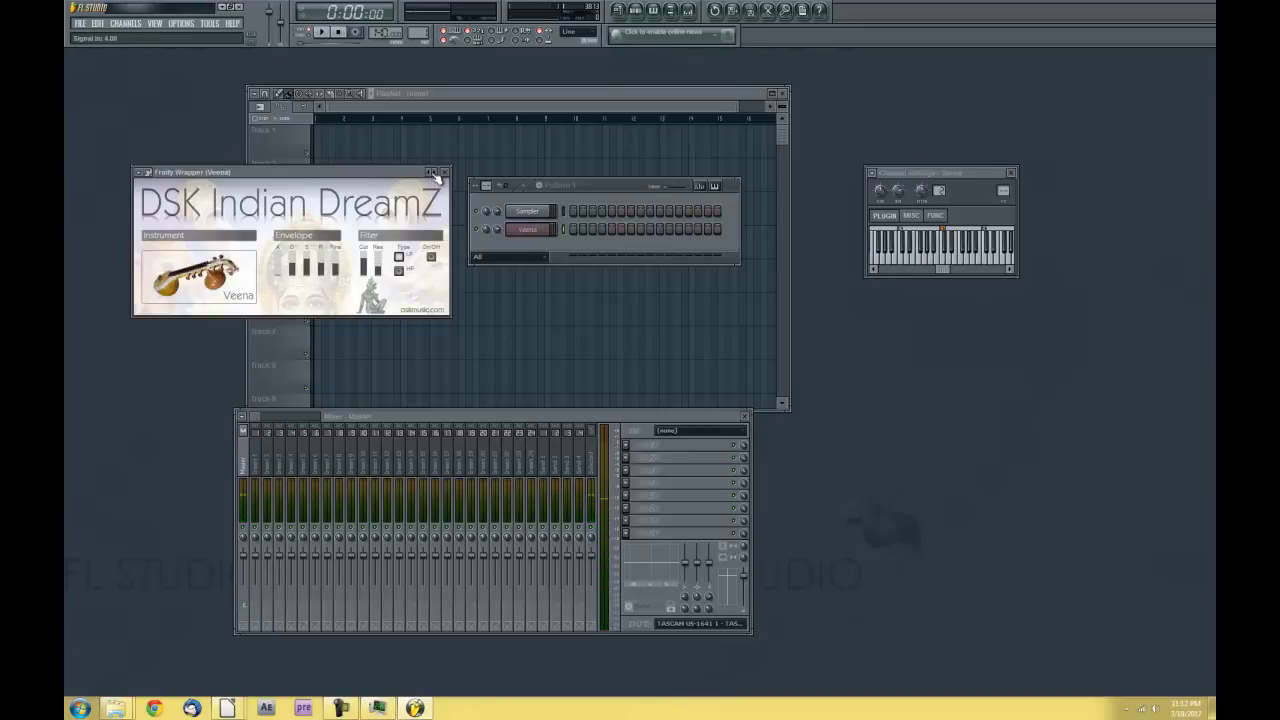
{"action": "left_click", "coordinate": [950, 258]}
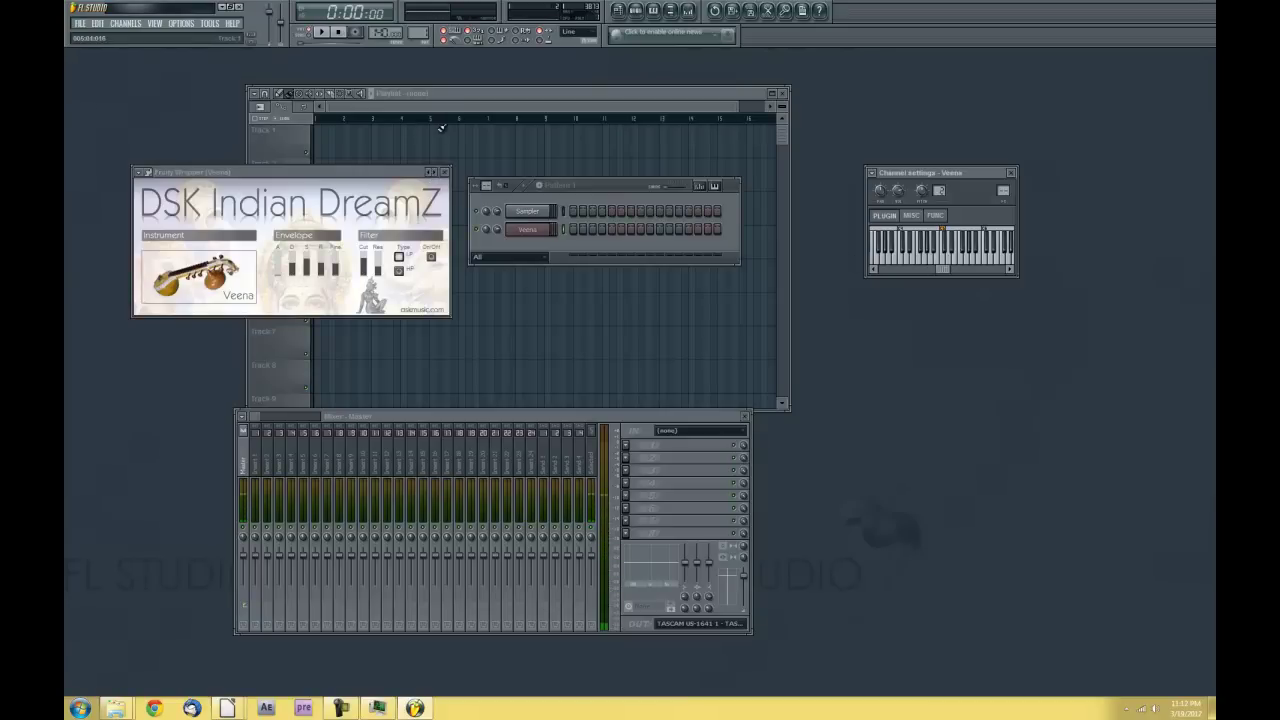
{"action": "left_click", "coordinate": [437, 174]}
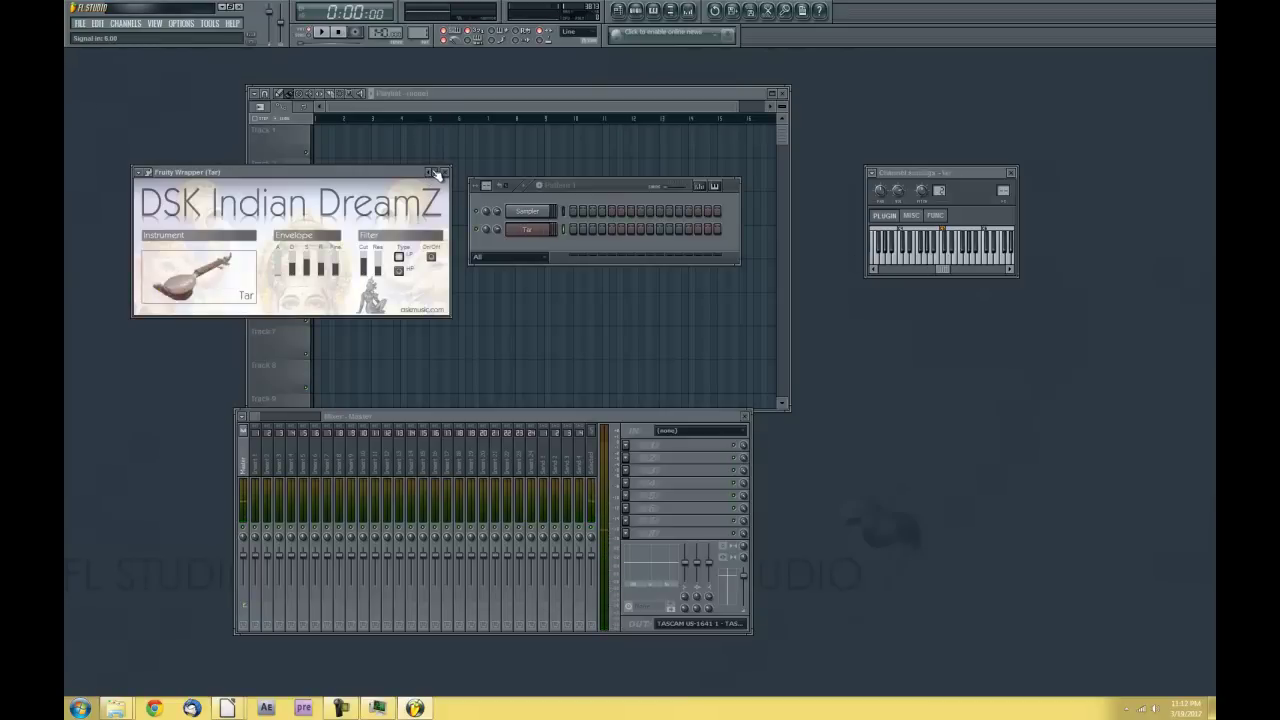
{"action": "left_click", "coordinate": [437, 174]}
{"action": "left_click", "coordinate": [980, 262]}
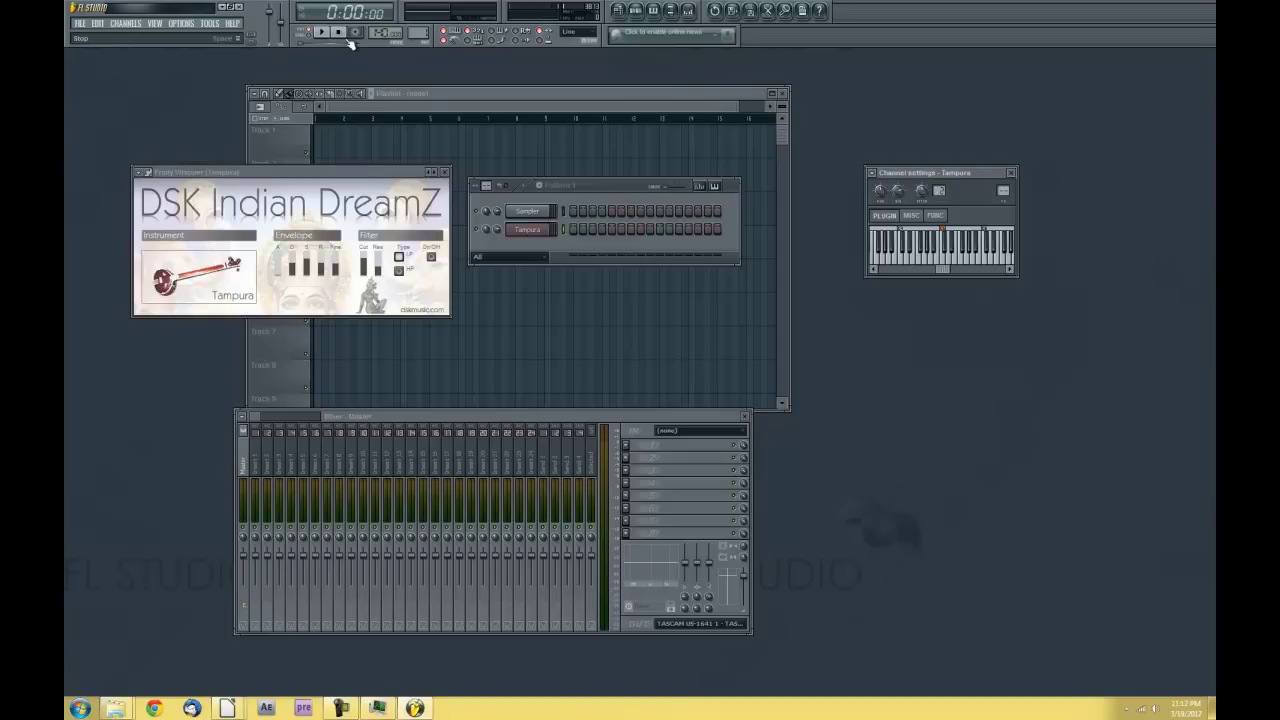
Step: Open the full effect plugin list for Insert 1's first slot, showing Elephant among the VSTs
{"action": "left_click", "coordinate": [262, 466]}
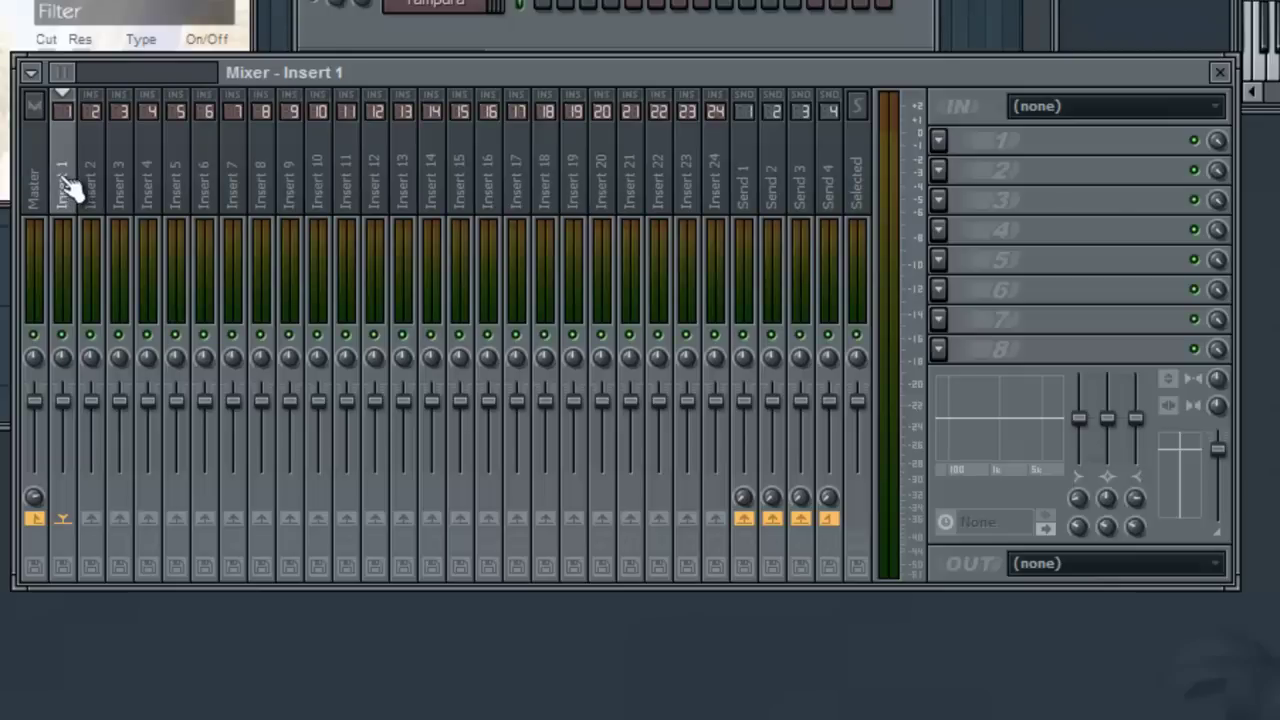
{"action": "left_click", "coordinate": [939, 141]}
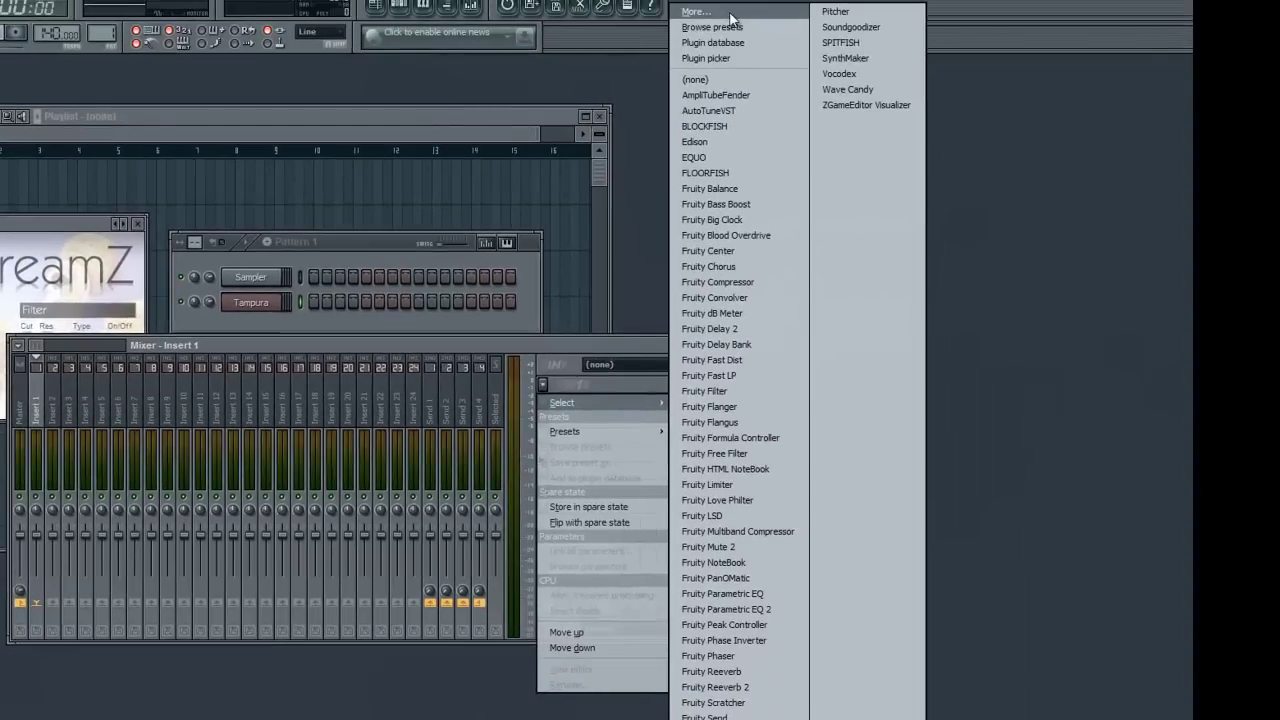
{"action": "left_click", "coordinate": [731, 20]}
{"action": "left_click_drag", "start_coordinate": [585, 291], "coordinate": [580, 520]}
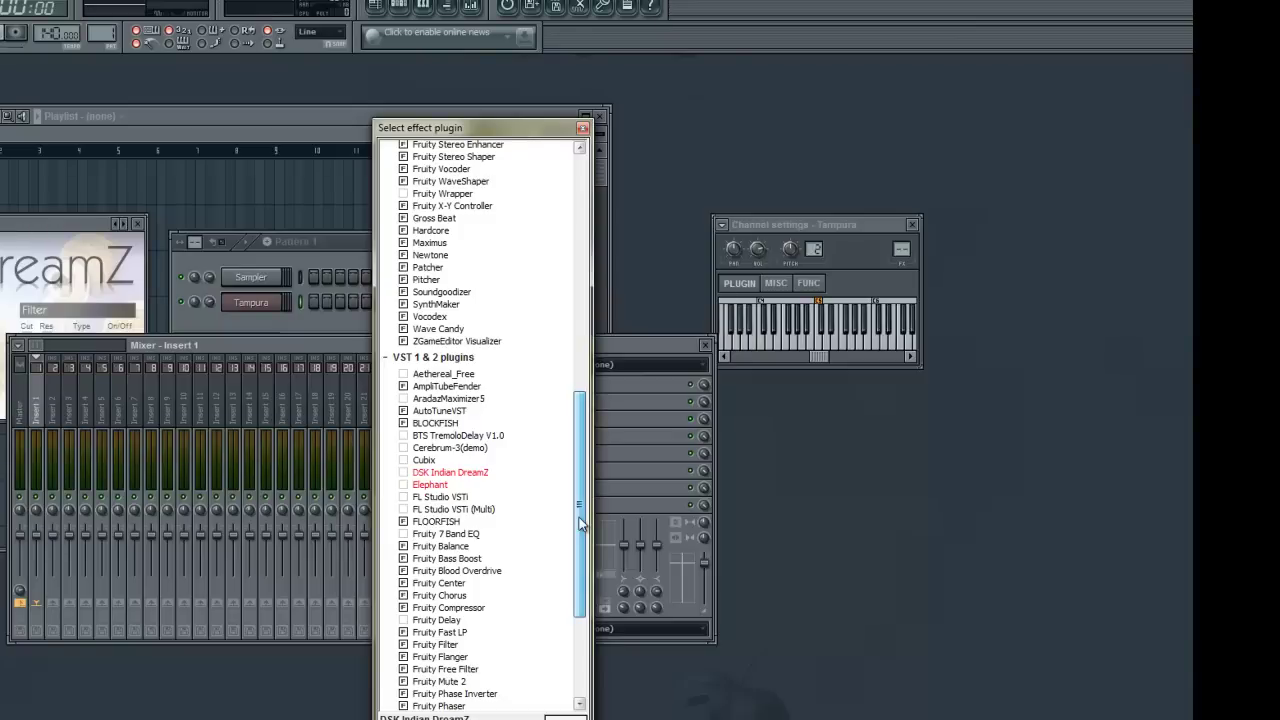
Step: Load Voxengo Elephant into Insert 1's first effect slot and centre its plugin window
{"action": "left_click", "coordinate": [433, 486]}
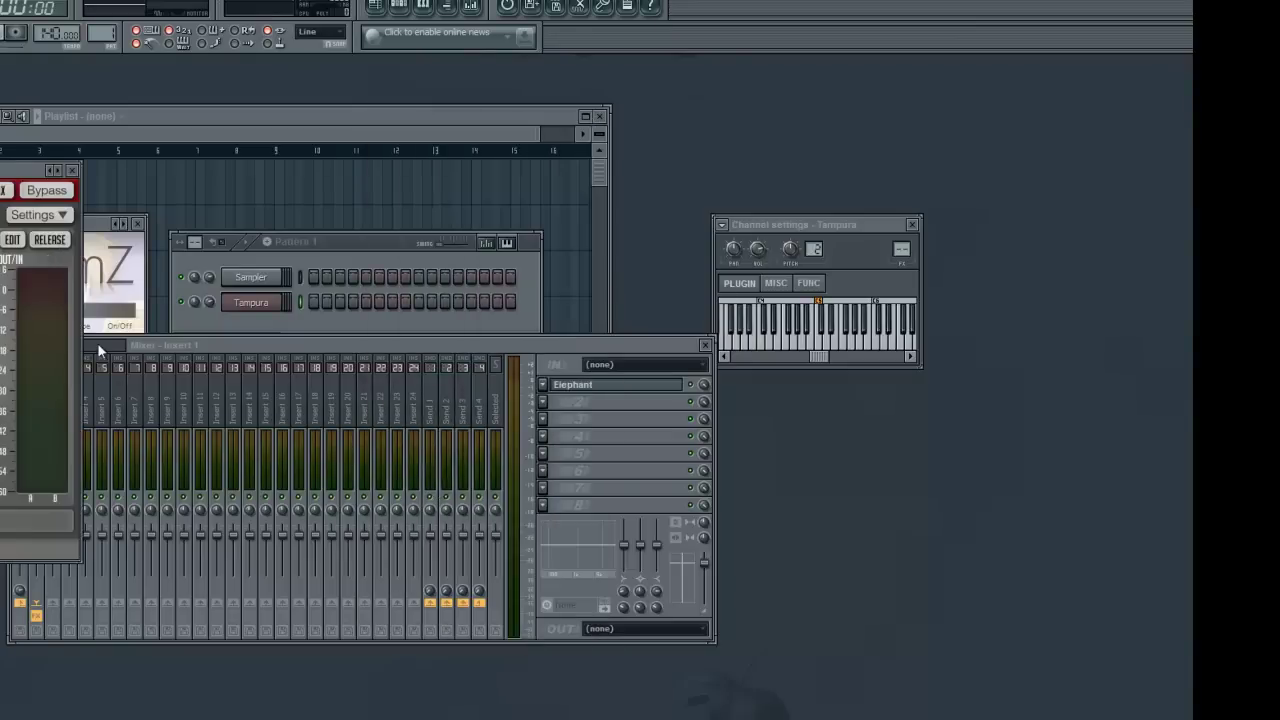
{"action": "left_click_drag", "start_coordinate": [5, 170], "coordinate": [494, 300]}
{"action": "left_click", "coordinate": [655, 364]}
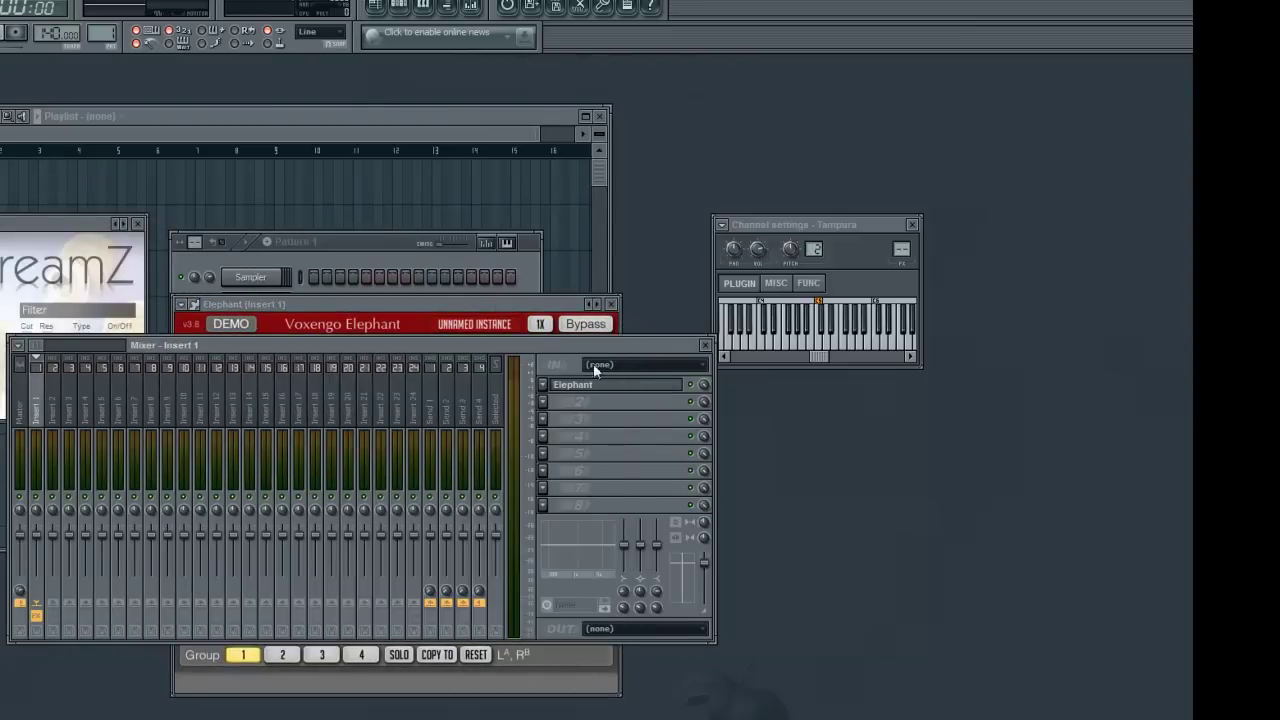
{"action": "left_click", "coordinate": [551, 386]}
{"action": "mouse_move", "coordinate": [620, 403]}
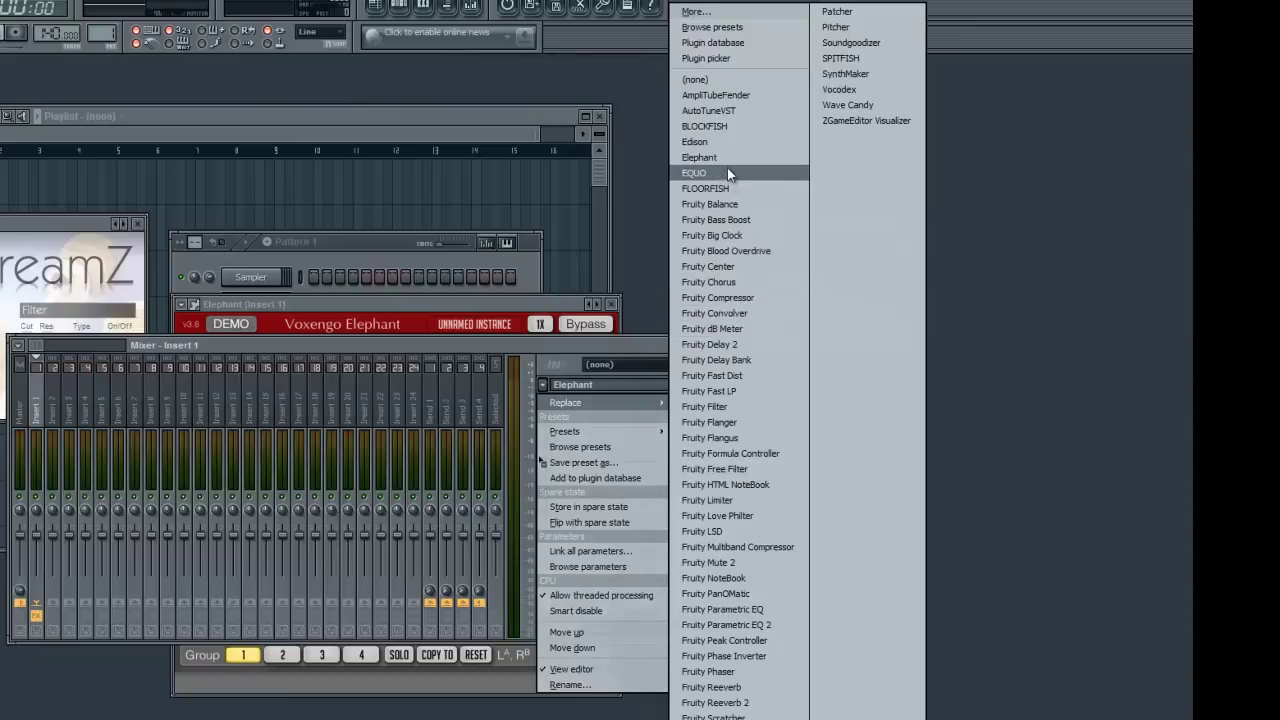
{"action": "left_click", "coordinate": [445, 314]}
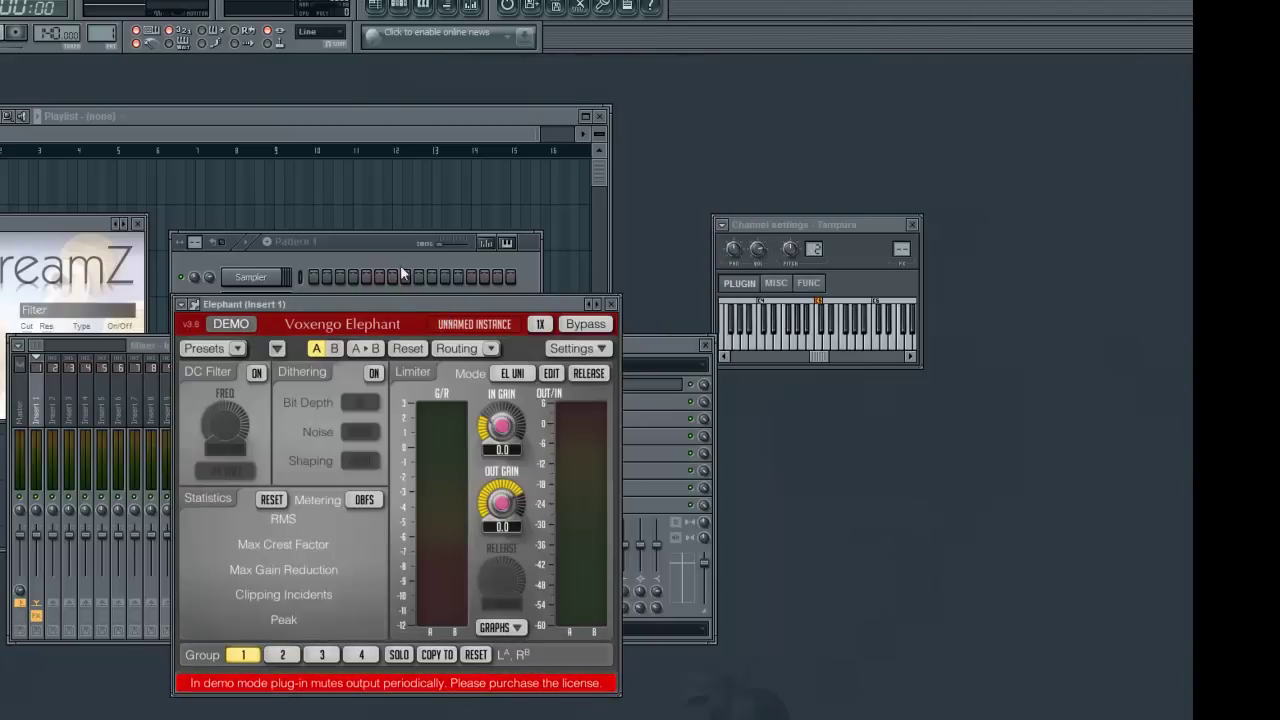